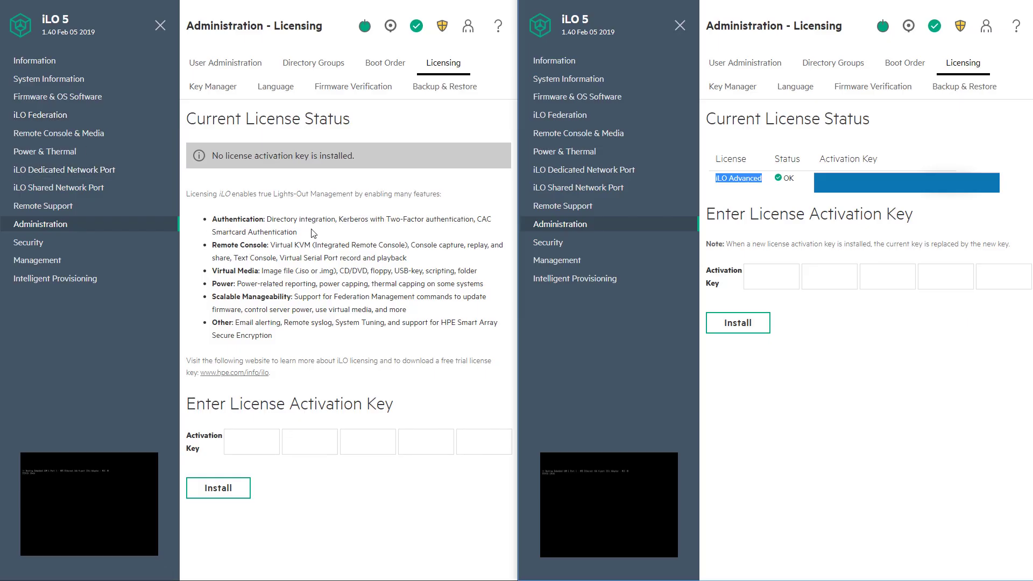
Arrange both consoles side by side so each shows its iLO Overview: Standard versus Advanced licence.
left_click_drag(310, 233, 223, 221)
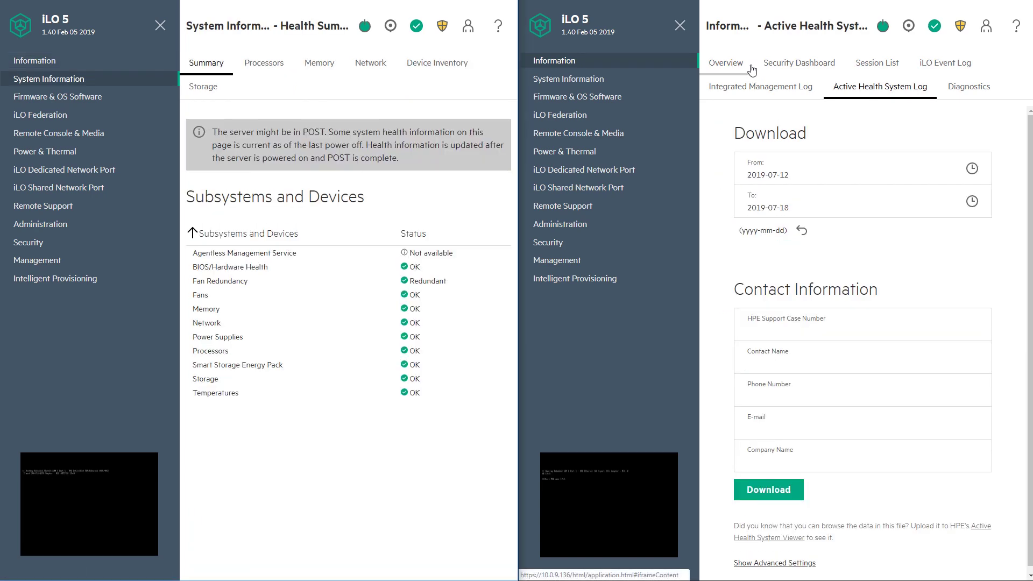
Show System Information and its Device Inventory in both consoles.
left_click(569, 79)
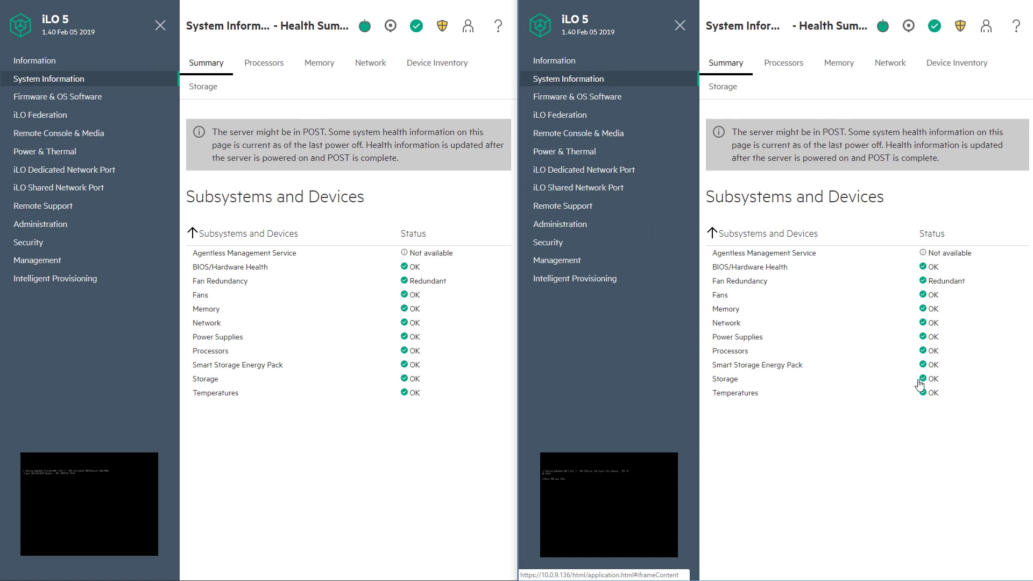
left_click(954, 65)
left_click(438, 75)
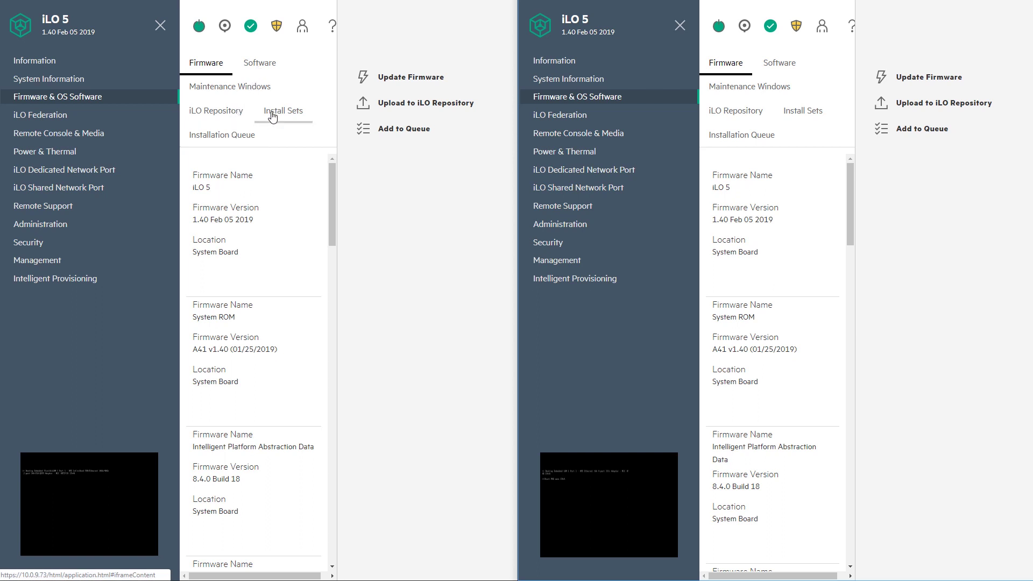
Compare the Firmware & OS Software Maintenance Windows and Software inventory in both consoles.
left_click(237, 88)
left_click(759, 93)
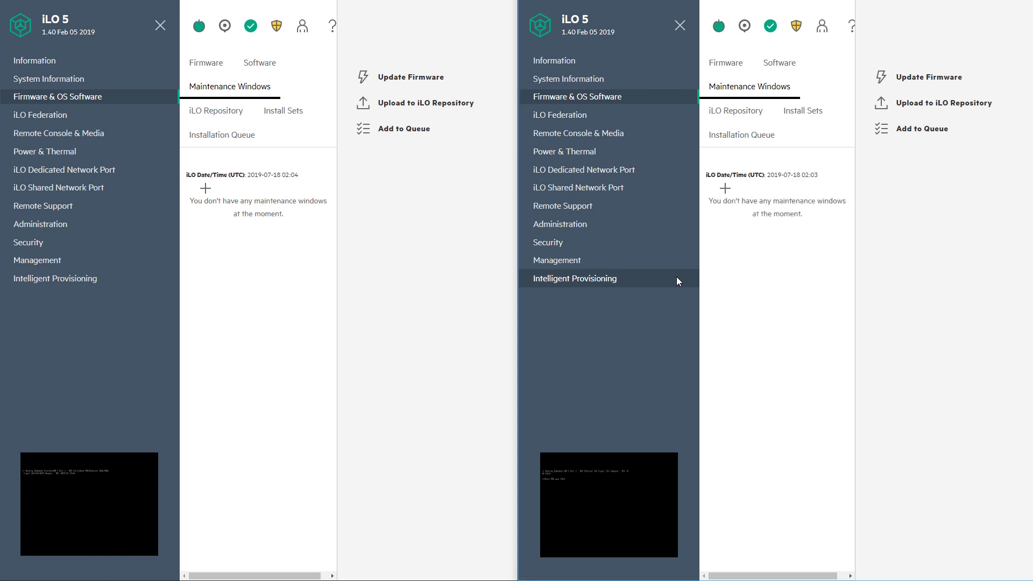
left_click(780, 63)
left_click(260, 63)
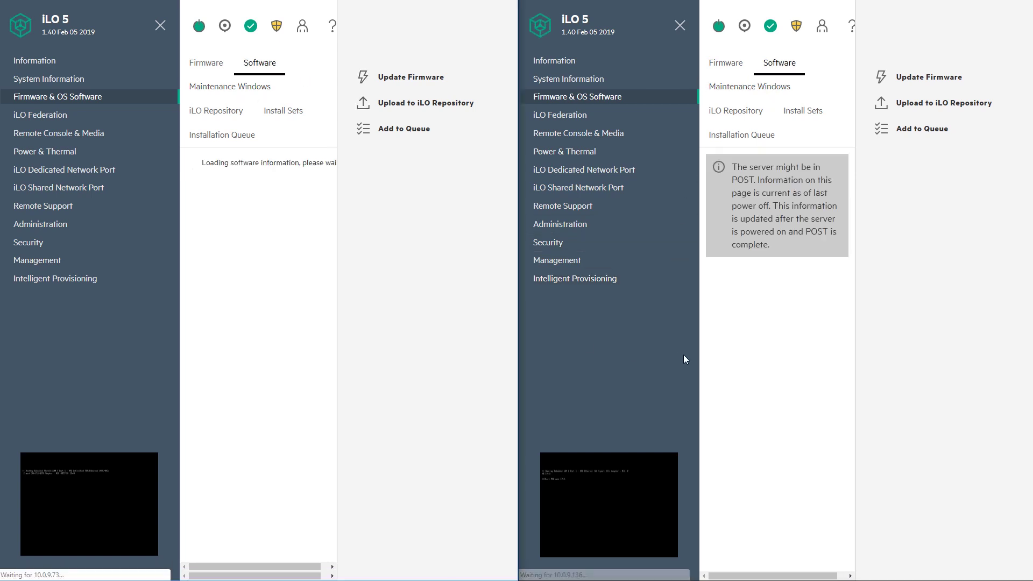
left_click(27, 115)
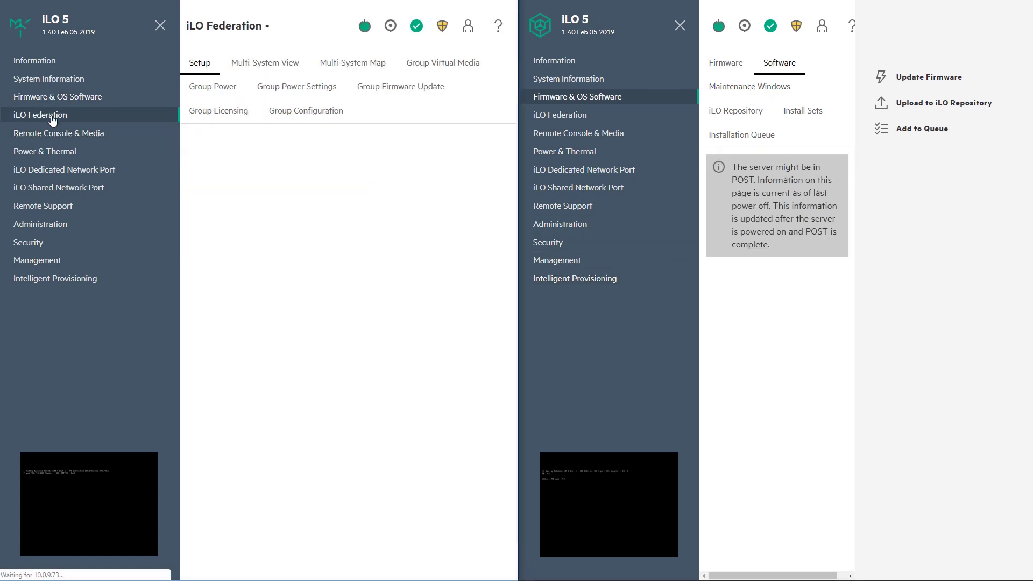
Open iLO Federation's Multi-System View in both consoles.
left_click(608, 112)
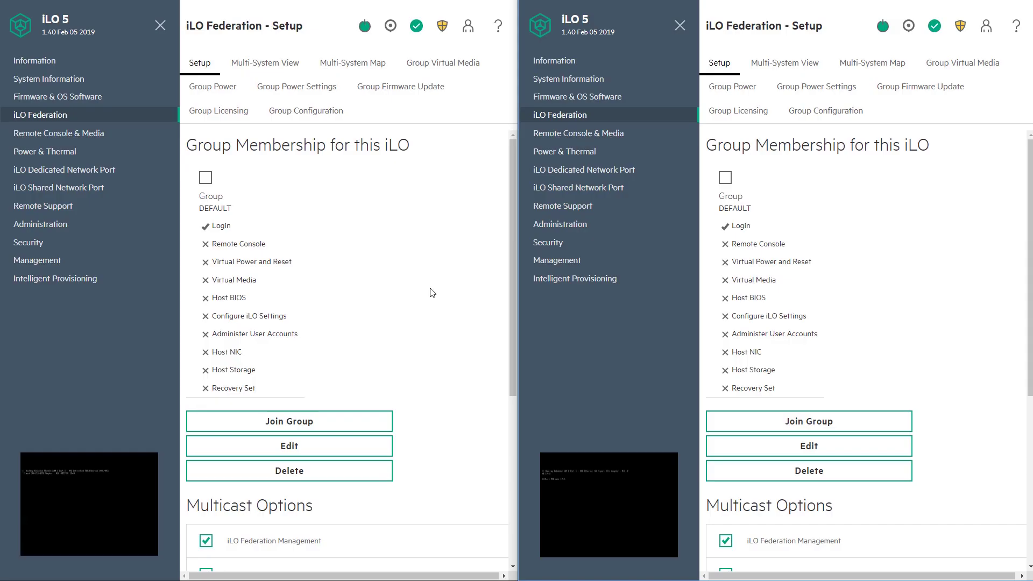
scroll(430, 292, "down", 5)
scroll(482, 244, "up", 5)
left_click(785, 63)
left_click(265, 62)
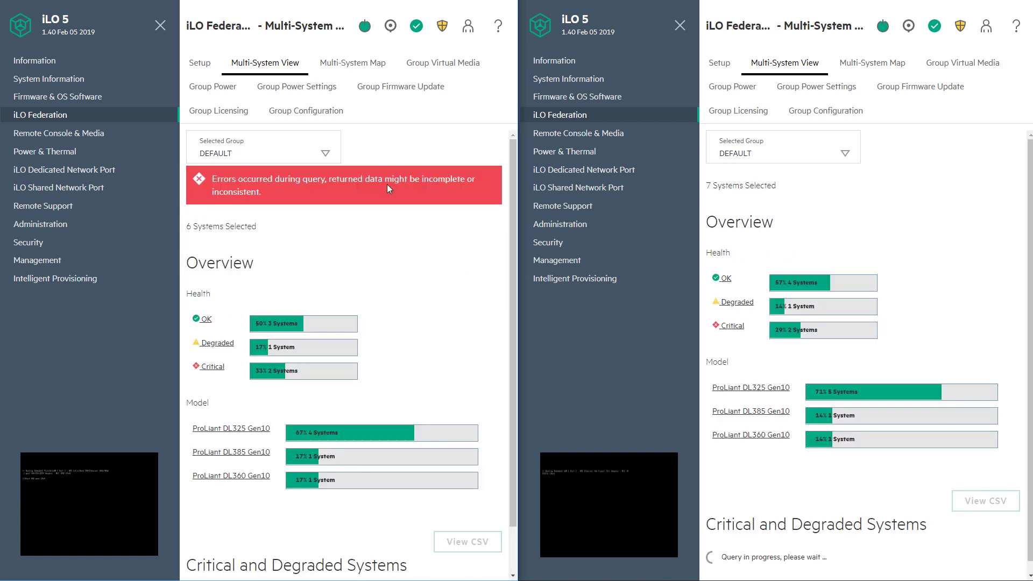
Reload and scroll through the multi-system overview on each console.
left_click(262, 67)
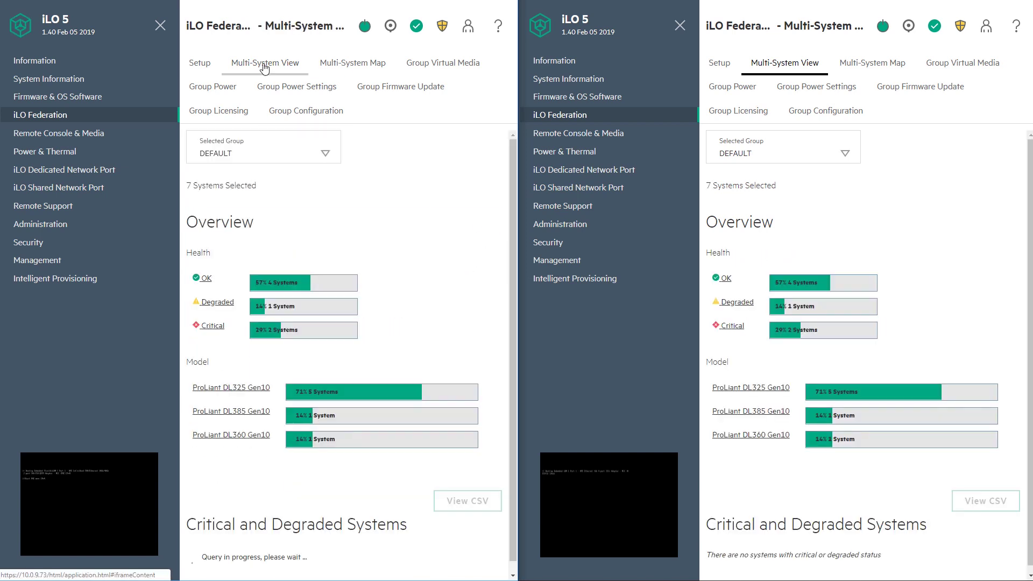
scroll(386, 249, "down", 3)
scroll(861, 261, "down", 1)
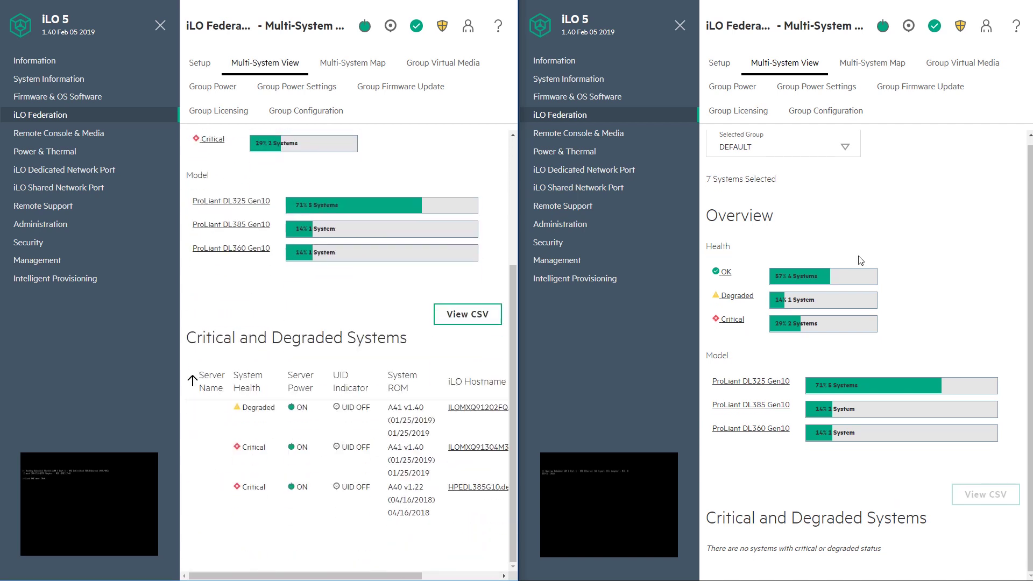
left_click(756, 63)
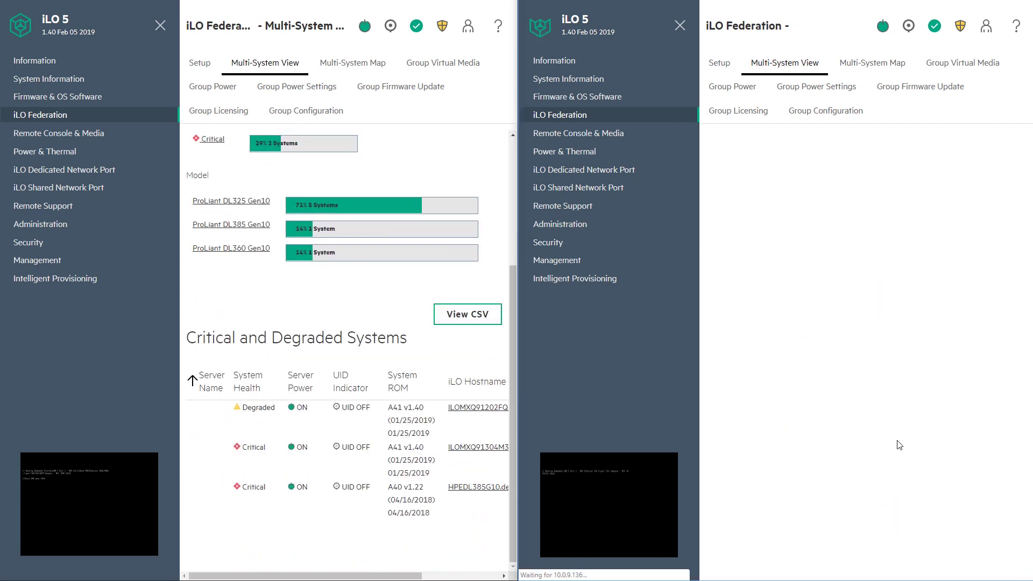
scroll(752, 483, "down", 3)
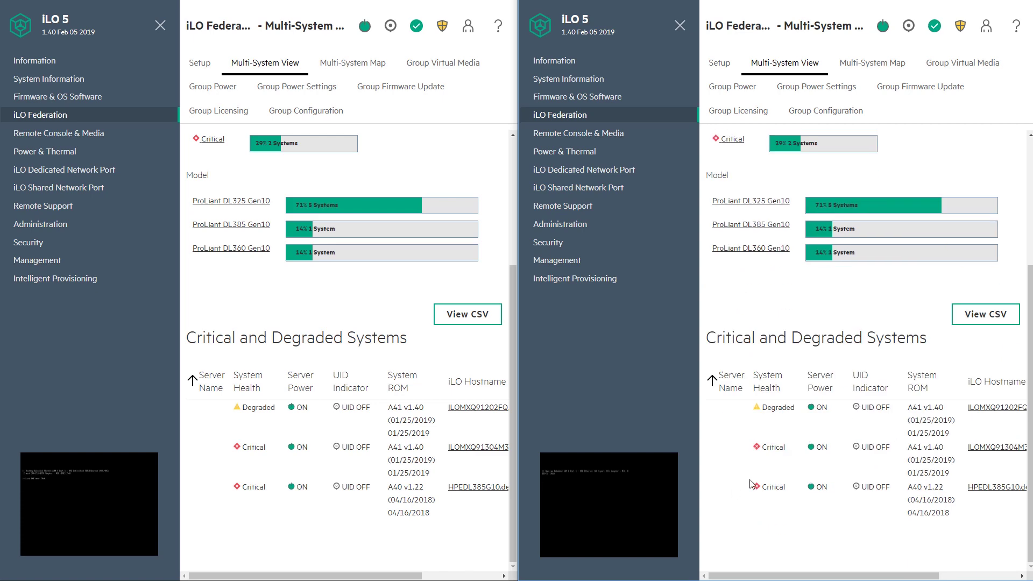
scroll(750, 455, "up", 3)
scroll(403, 408, "up", 1)
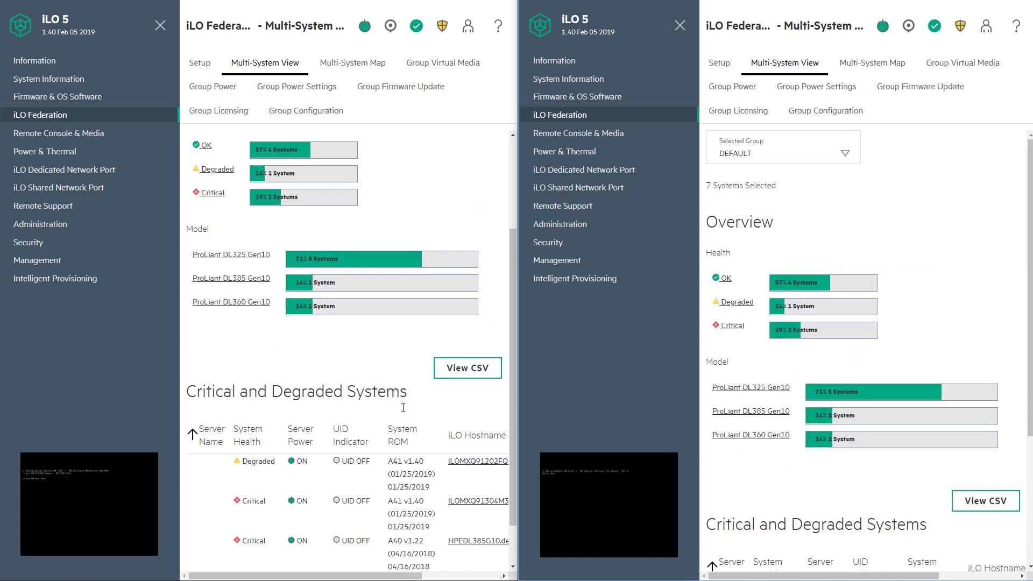
scroll(403, 408, "up", 2)
Show the Multi-System Map in both consoles: 4 peers versus 1 peer.
left_click(874, 63)
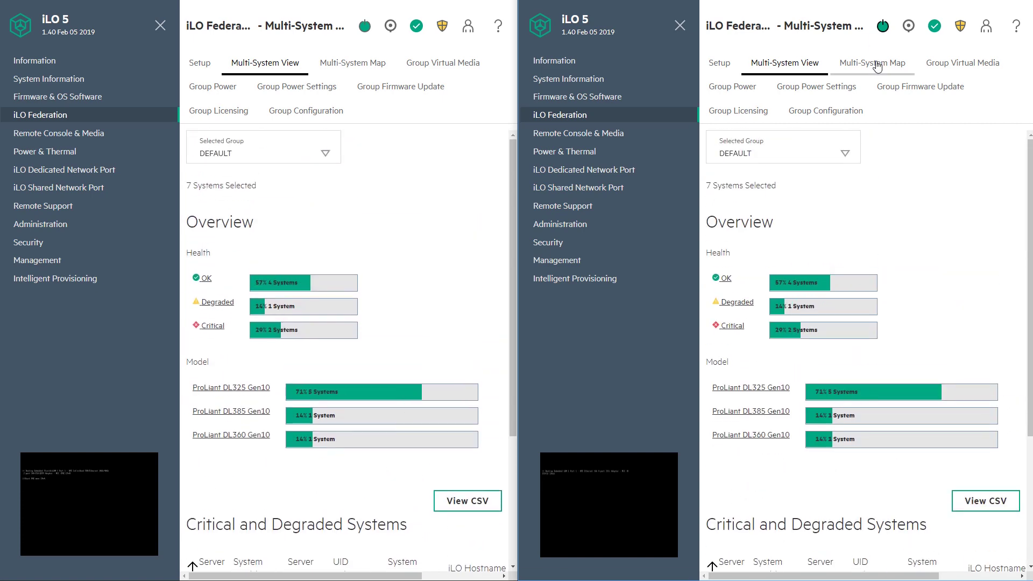
left_click(372, 63)
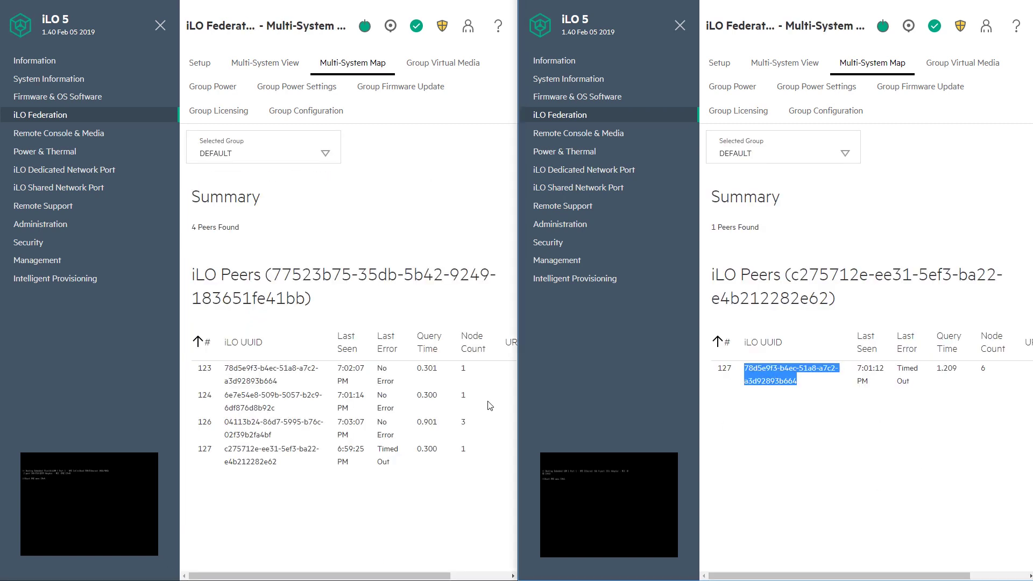
left_click(883, 65)
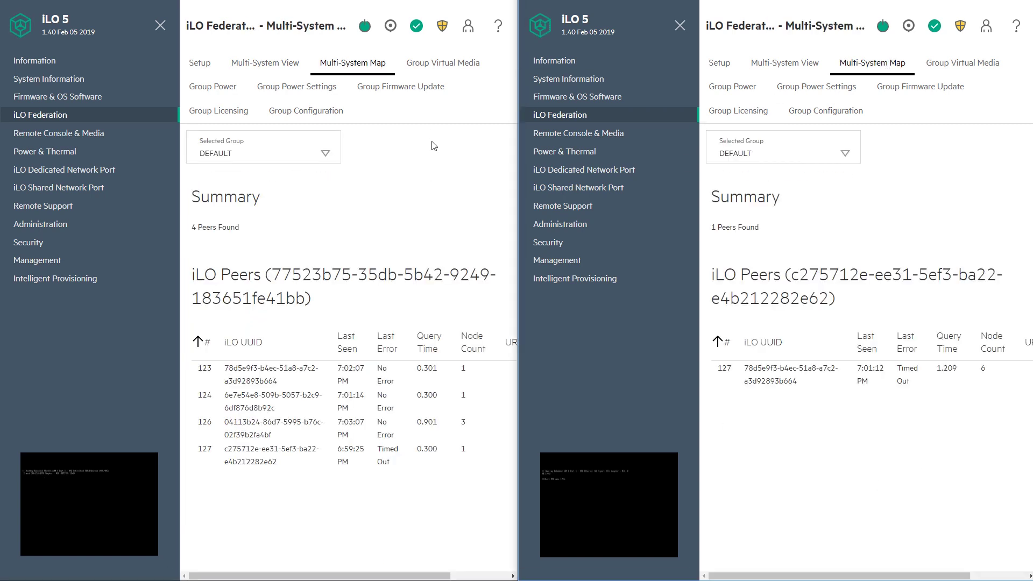
left_click(915, 87)
Compare Group Firmware Update and Group Virtual Media, license-locked on the Standard console.
left_click(428, 87)
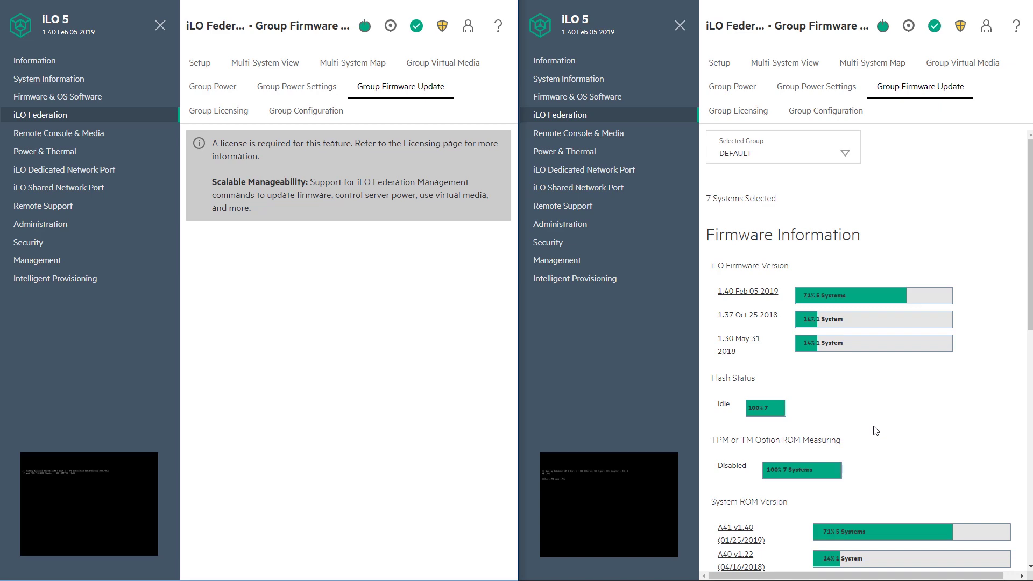
left_click(446, 64)
left_click(988, 64)
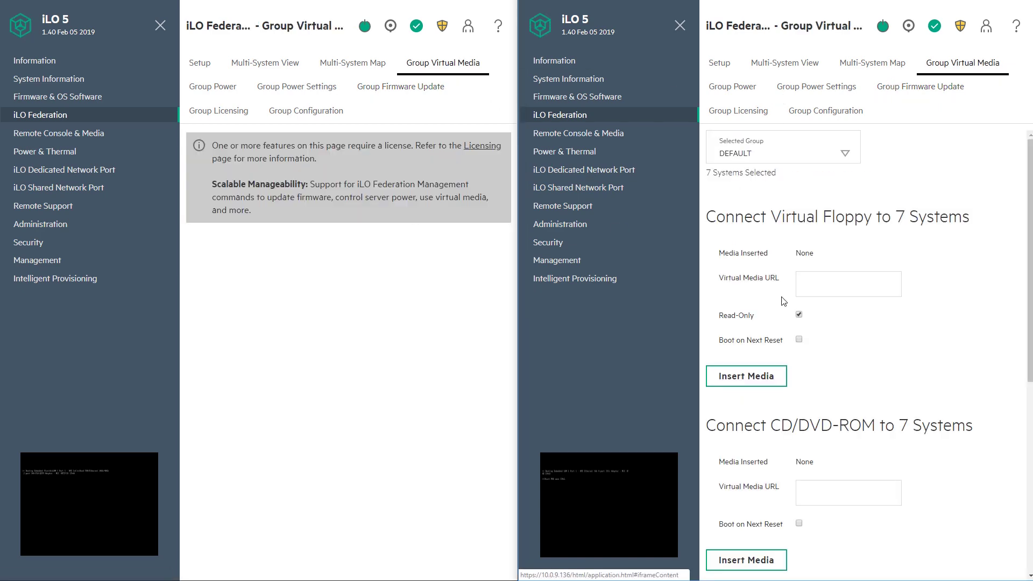
scroll(789, 307, "down", 7)
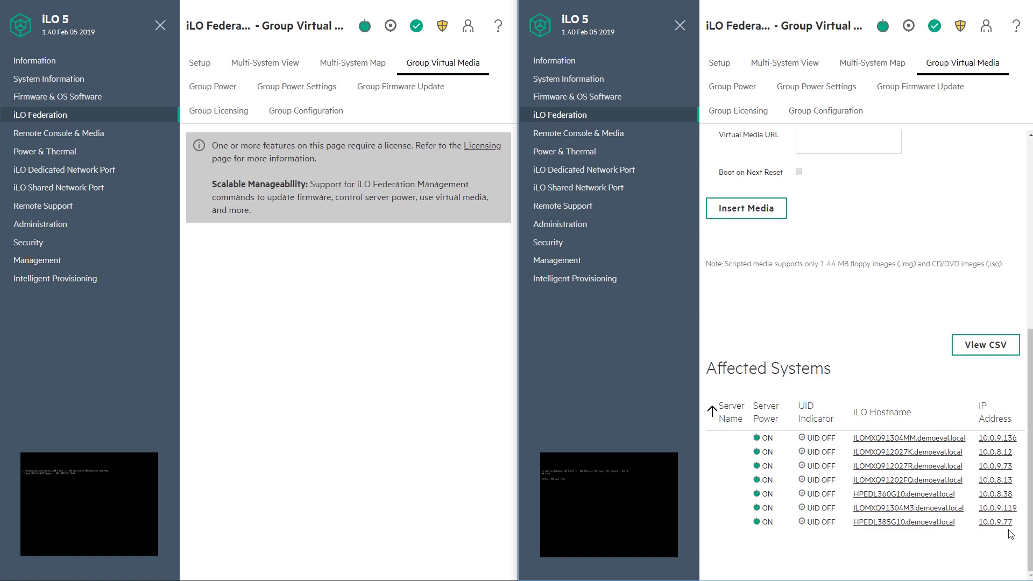
scroll(1012, 535, "up", 8)
Compare Group Power and Group Power Settings, trying to enable group power capping.
left_click(213, 86)
left_click(732, 86)
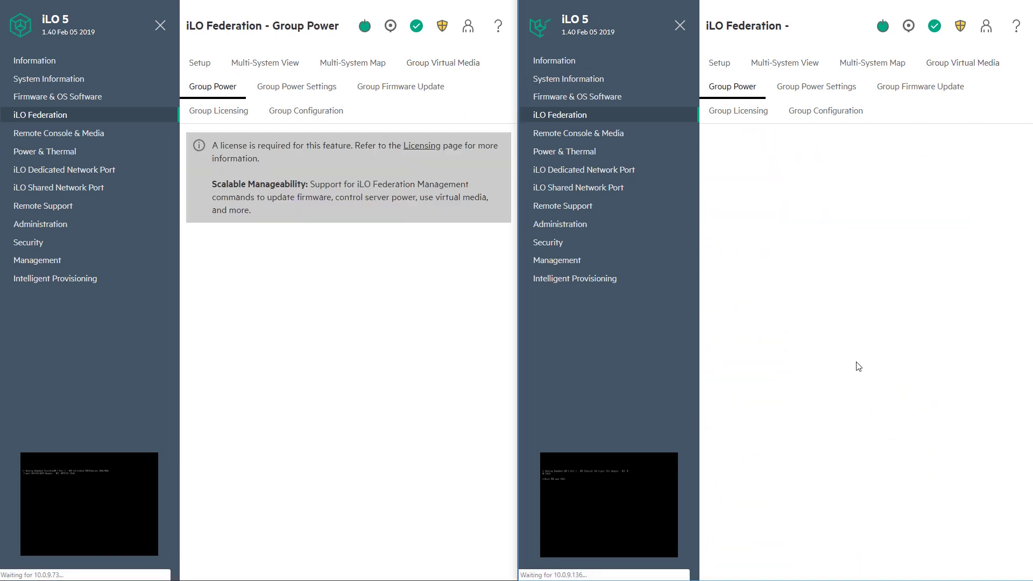
left_click(319, 92)
left_click(828, 89)
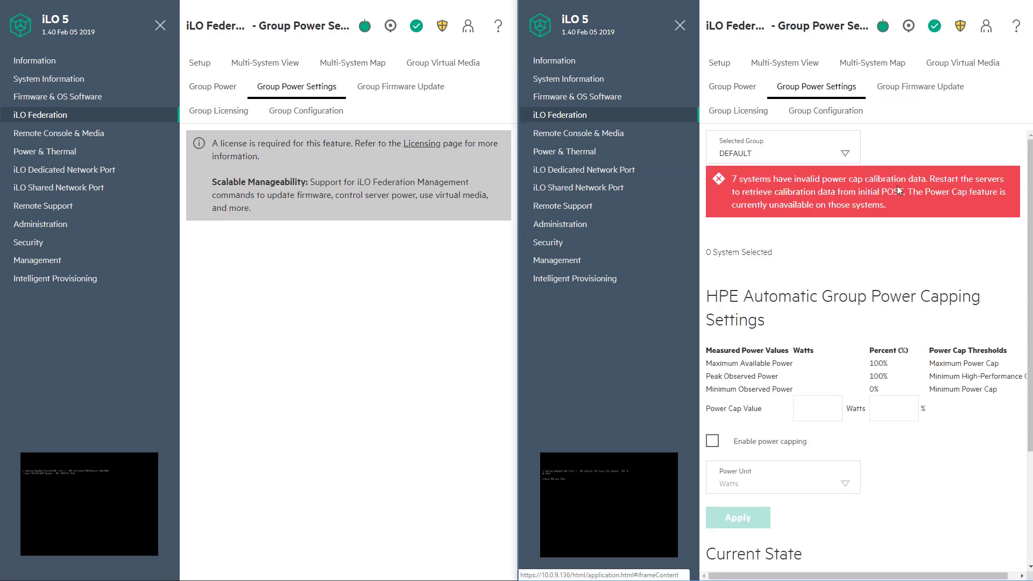
scroll(780, 285, "down", 3)
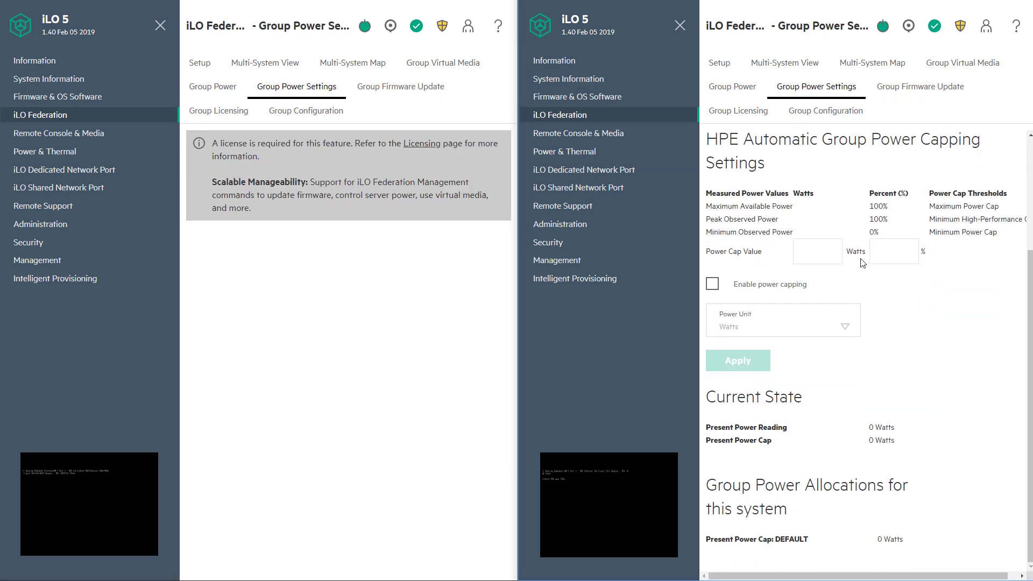
left_click(780, 285)
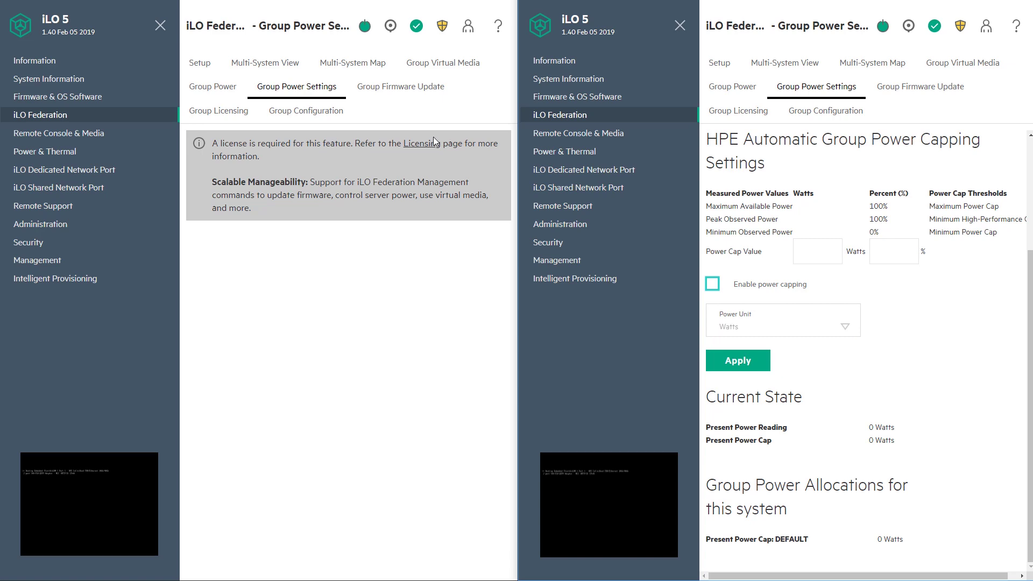
Compare Group Licensing and Group Configuration, then show Remote Console & Media on both servers.
left_click(920, 88)
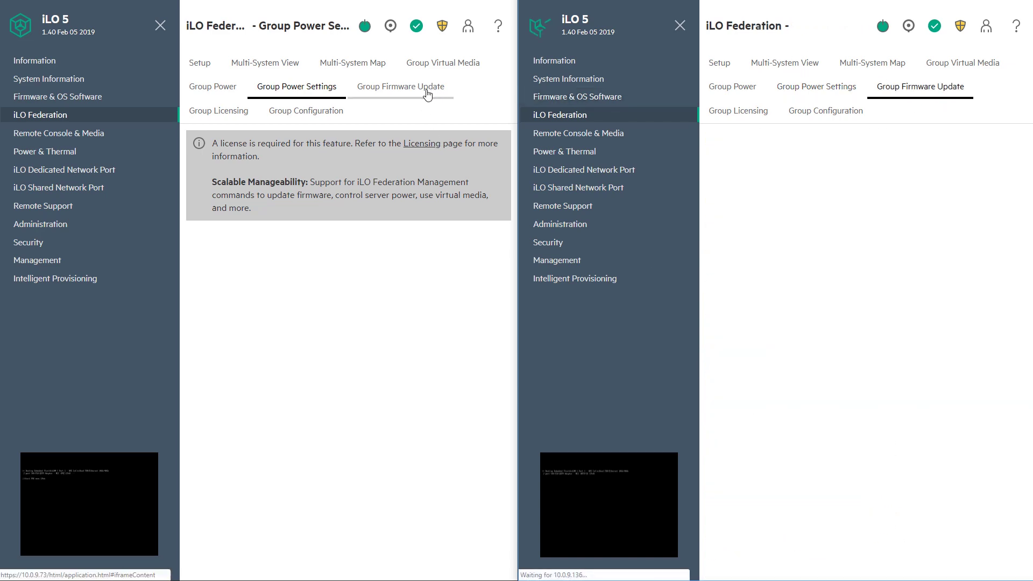
left_click(428, 92)
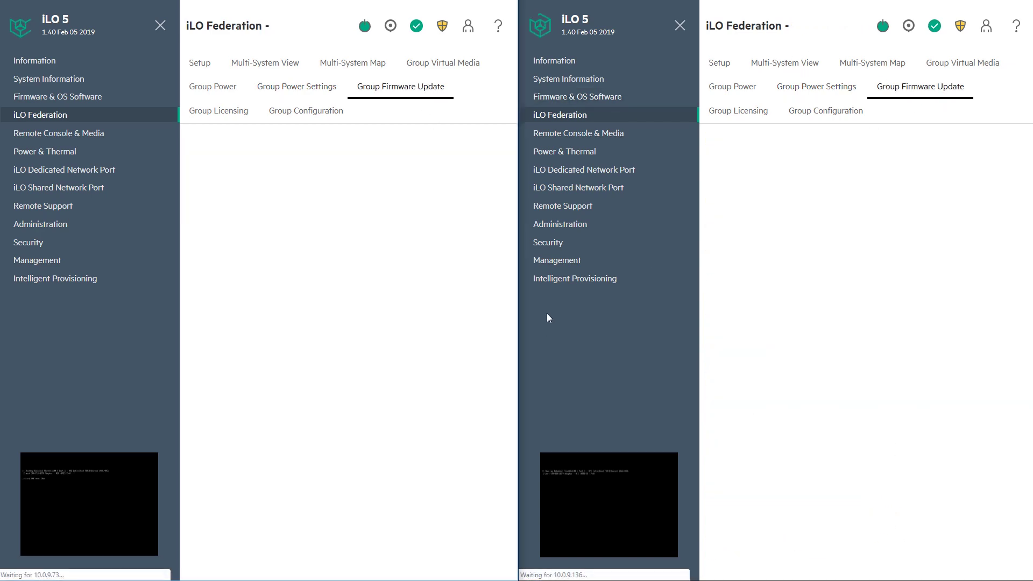
left_click(220, 115)
left_click(748, 113)
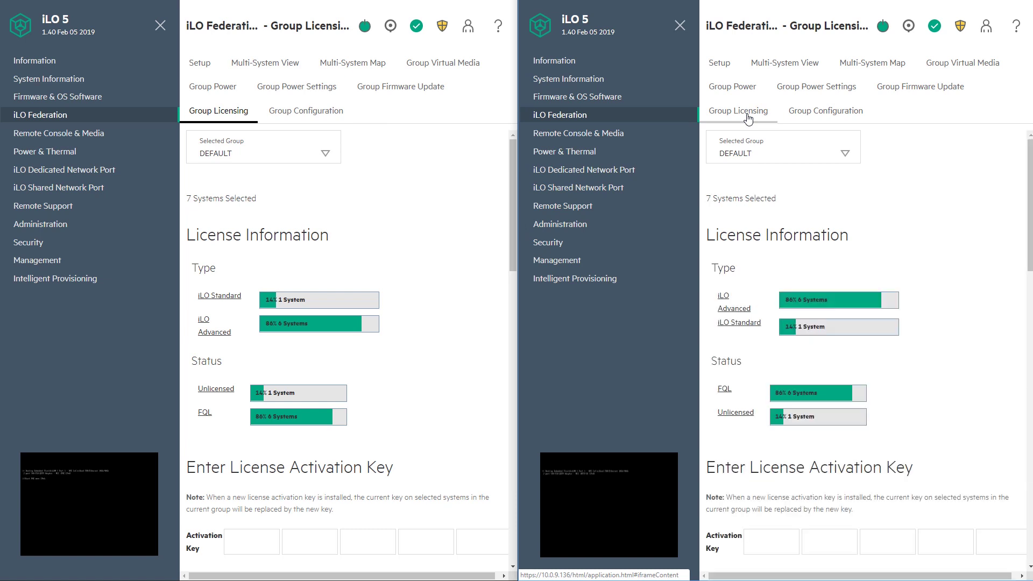
left_click(270, 113)
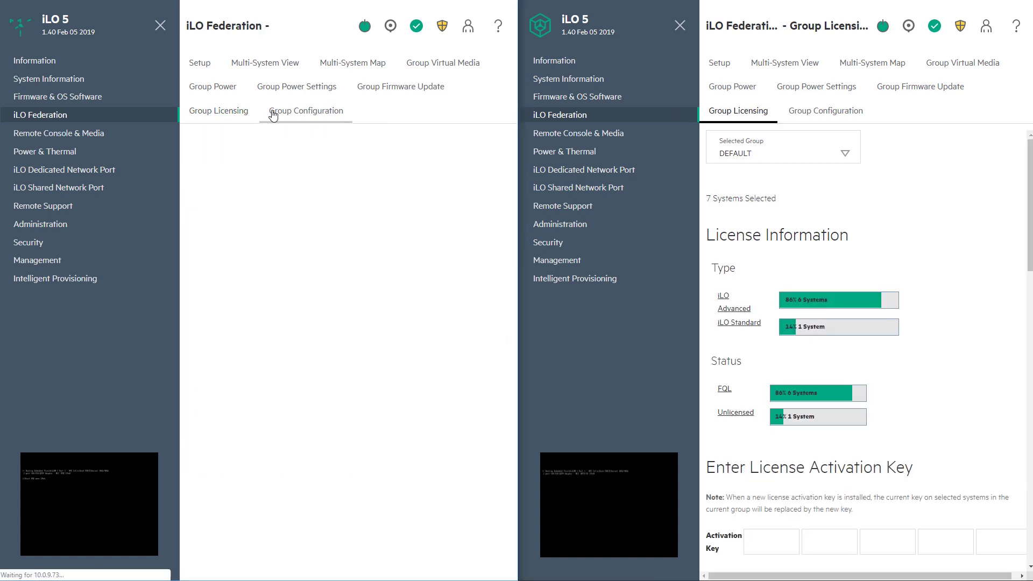
left_click(857, 114)
scroll(850, 277, "down", 10)
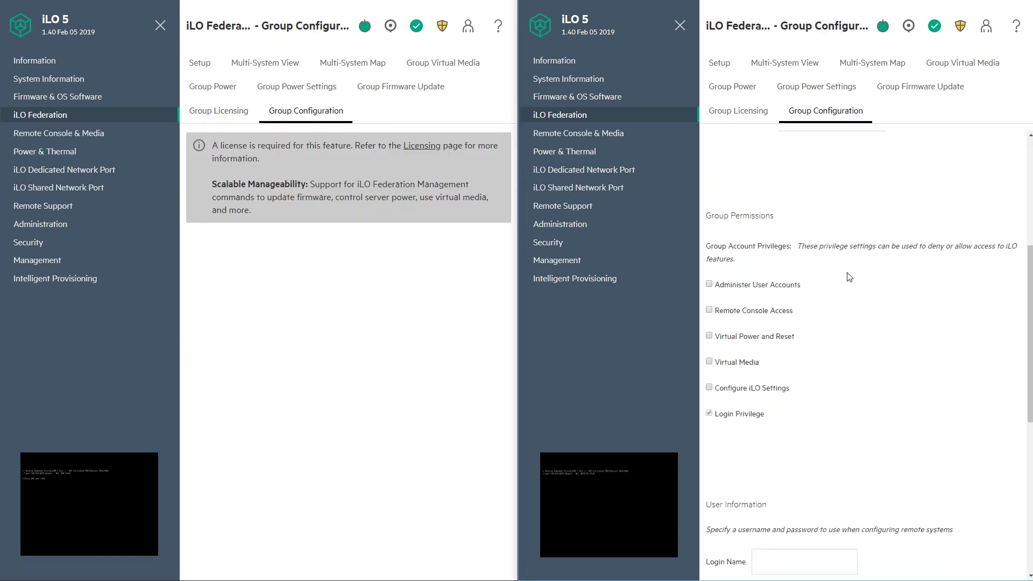
left_click(578, 133)
left_click(58, 133)
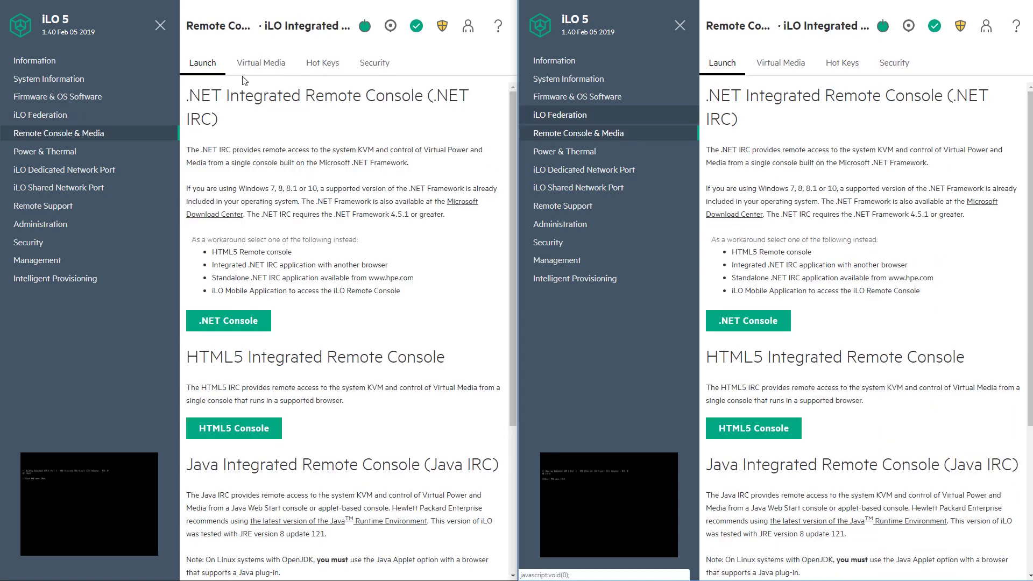
left_click(261, 63)
left_click(799, 72)
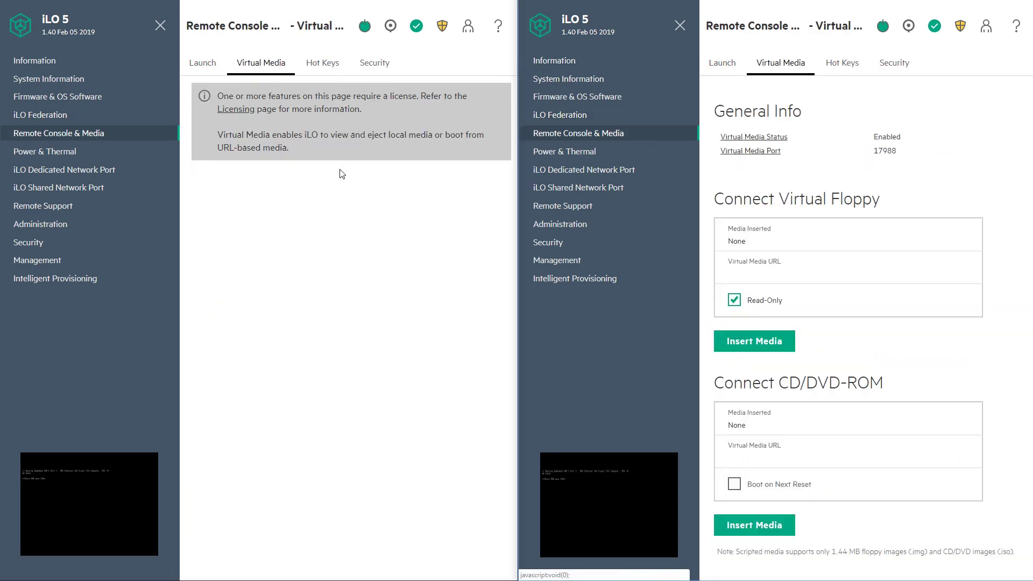
left_click(840, 63)
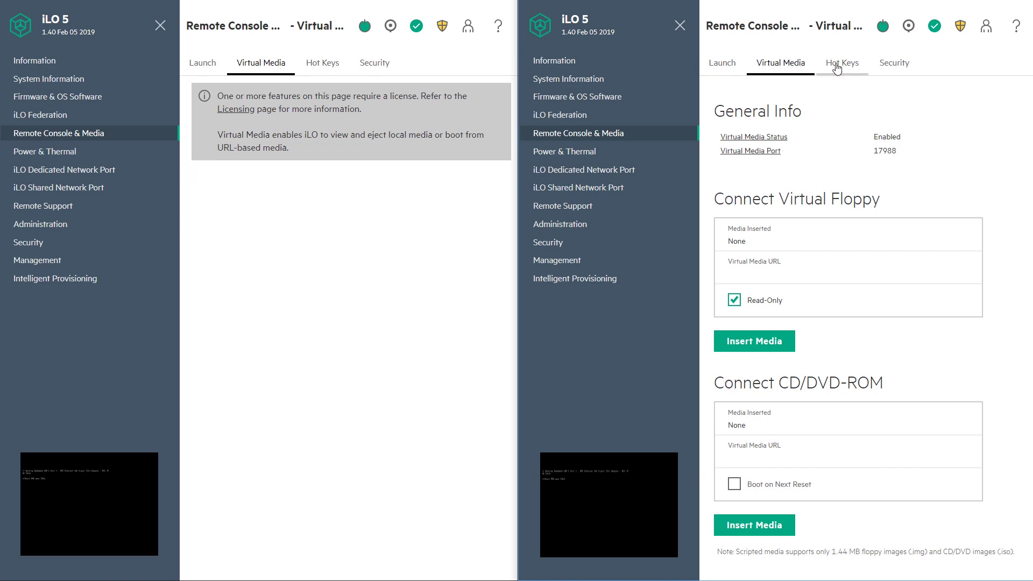
left_click(323, 63)
left_click(374, 63)
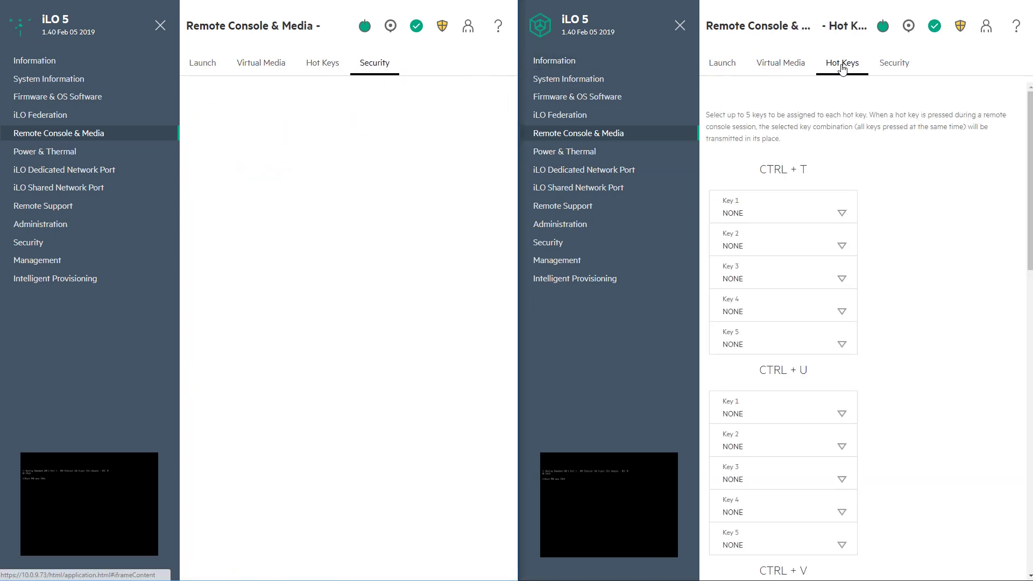
left_click(895, 63)
scroll(838, 282, "down", 3)
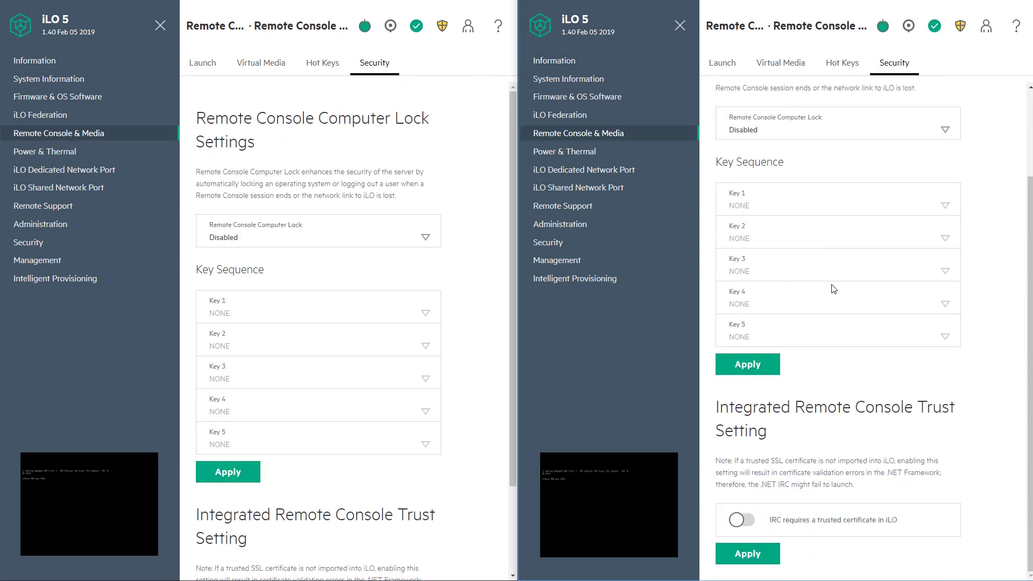
scroll(834, 288, "up", 3)
left_click(723, 63)
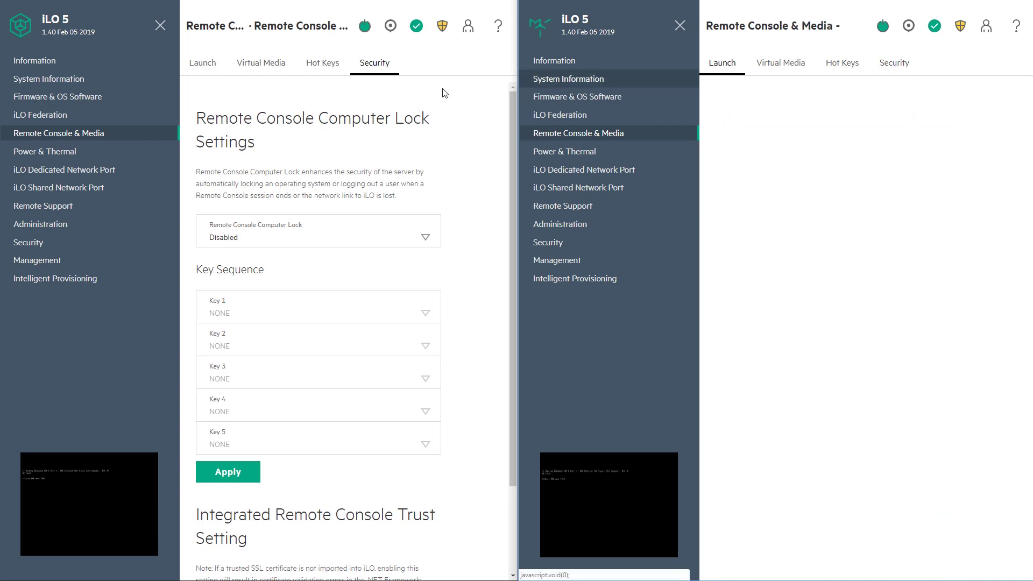
left_click(211, 74)
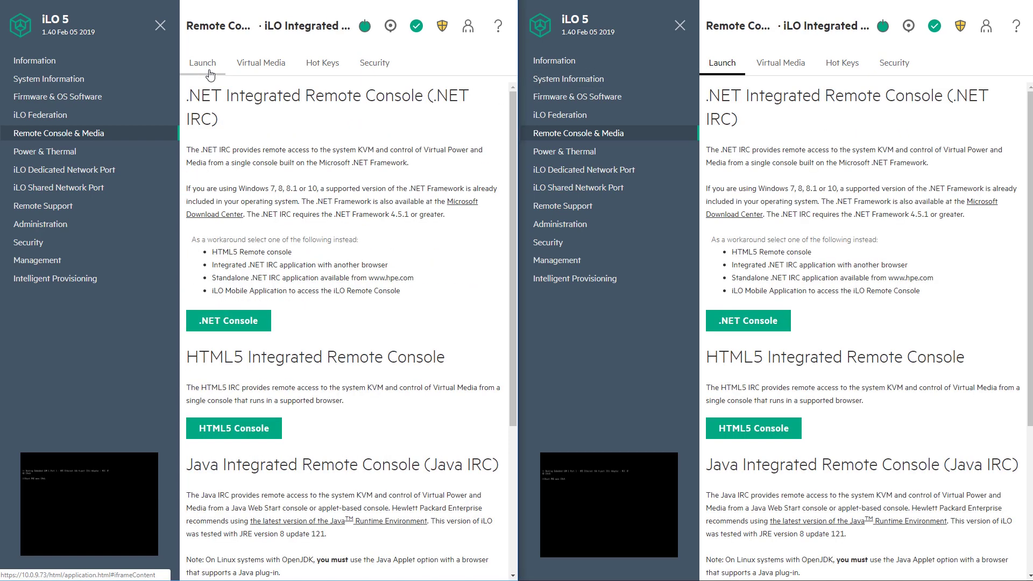
Launch the HTML5 console on both servers and select Embedded RAID 1, then FlexibleLOM PXE IPv6 boot entries.
left_click(241, 433)
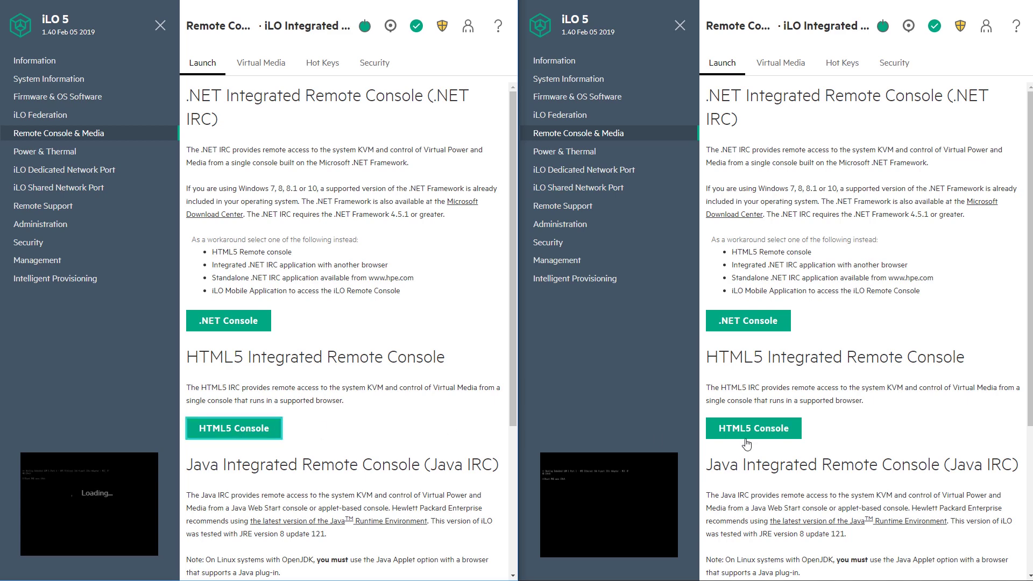
left_click(746, 433)
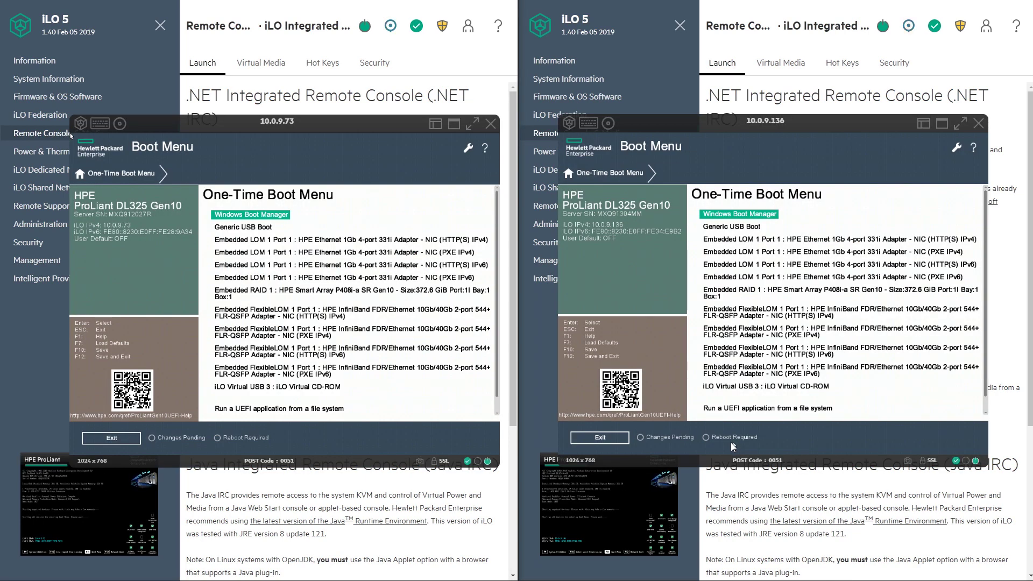
left_click(428, 291)
left_click(739, 299)
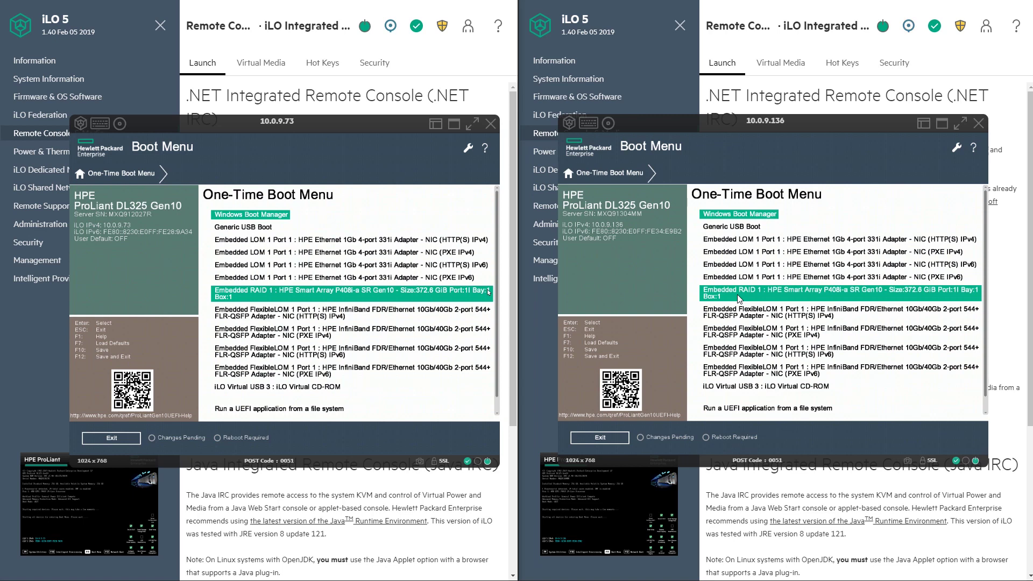
left_click(437, 370)
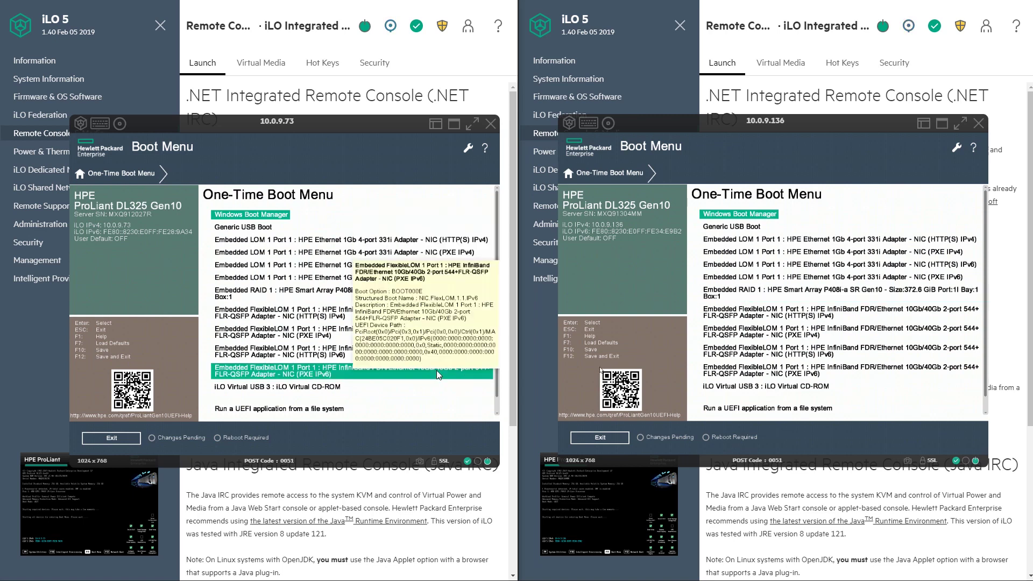
left_click(784, 377)
Boot the Advanced server from the iLO Virtual CD-ROM and dismiss the License Required notice.
left_click(781, 389)
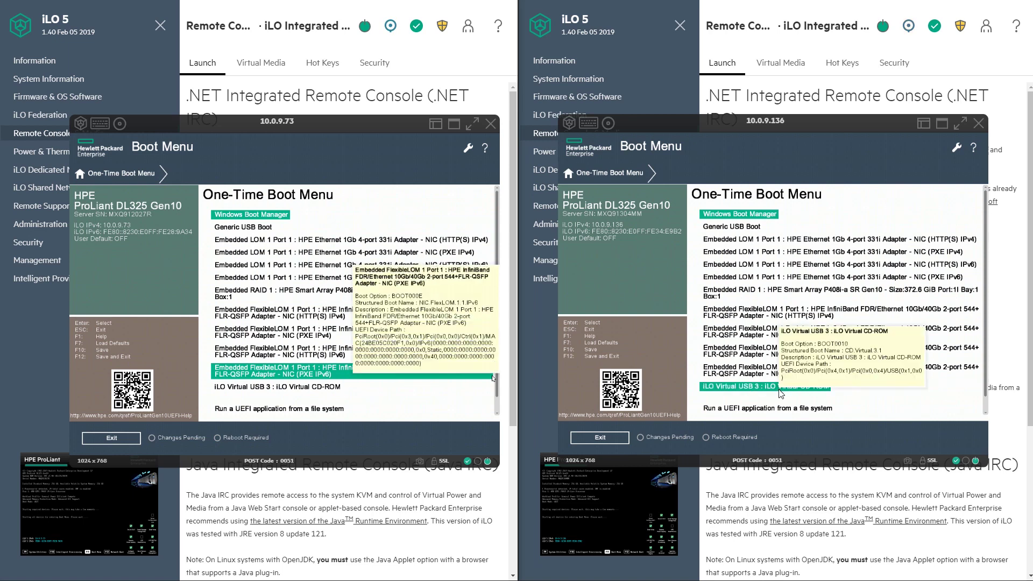
double_click(780, 392)
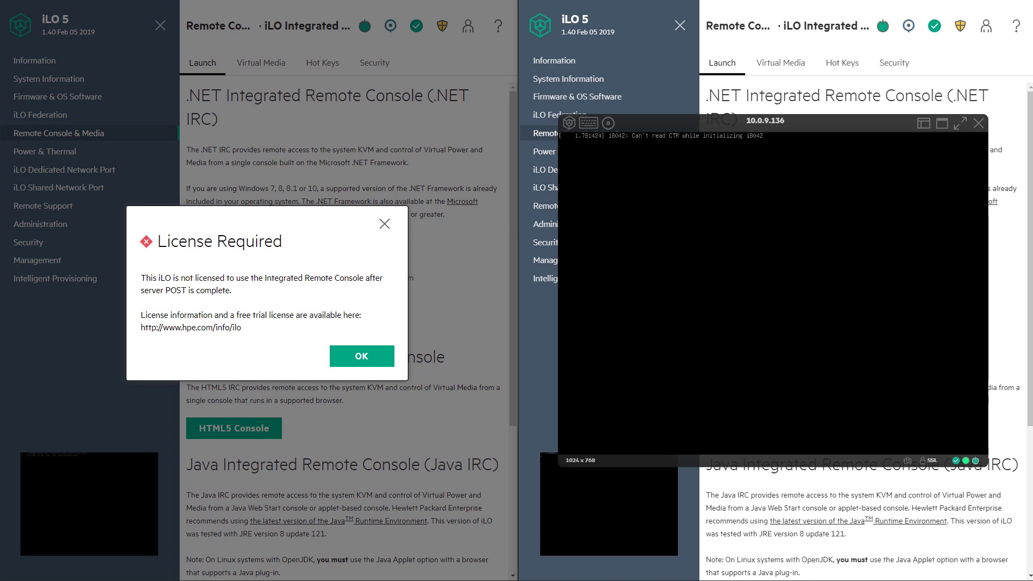
key("Return")
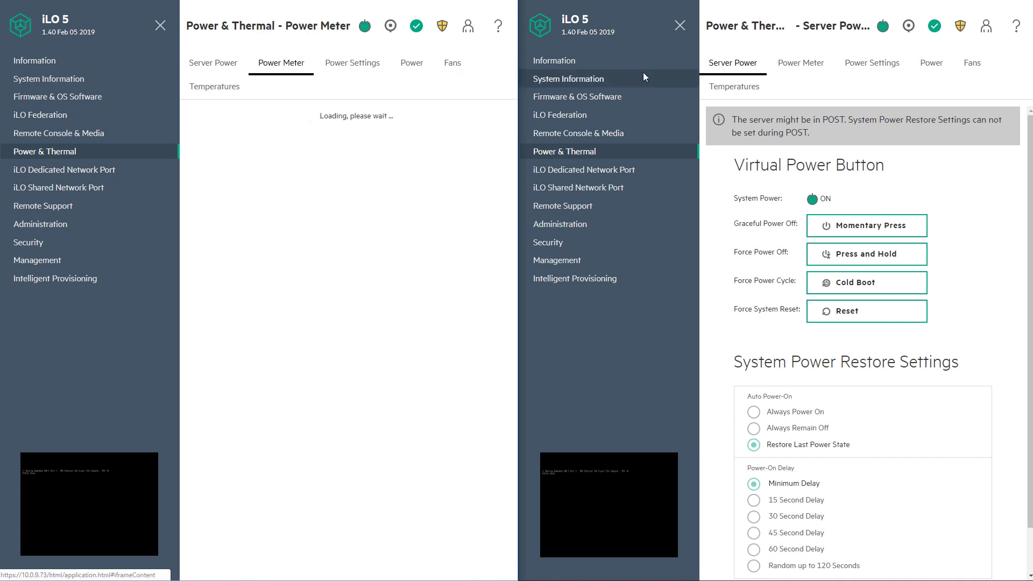
Show the Advanced server's Power Meter page with its 226 W power history graph.
left_click(800, 64)
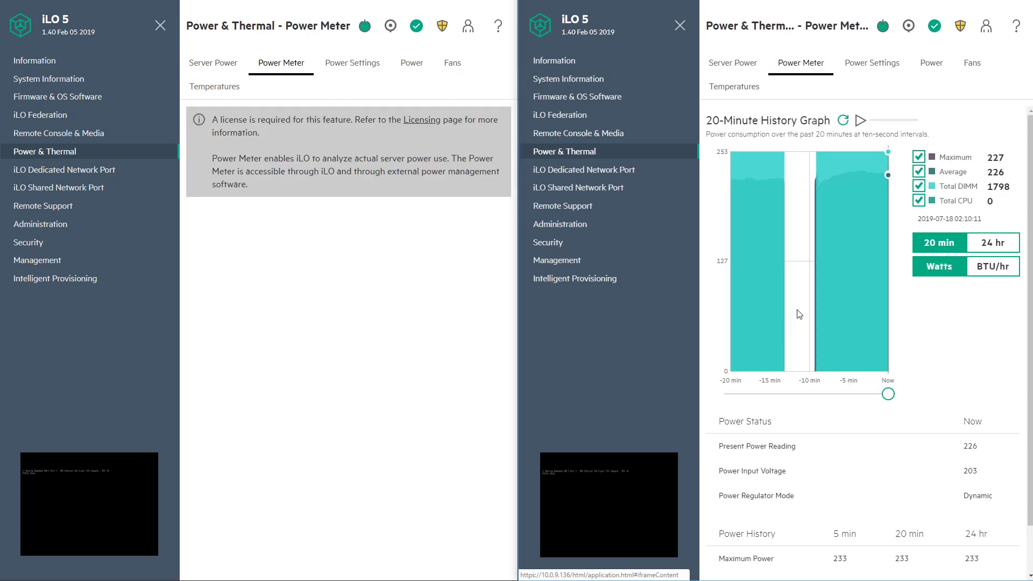
Compare the Power Settings and Power pages, highlighting the Standard power-capping license notice.
left_click(354, 66)
left_click(858, 63)
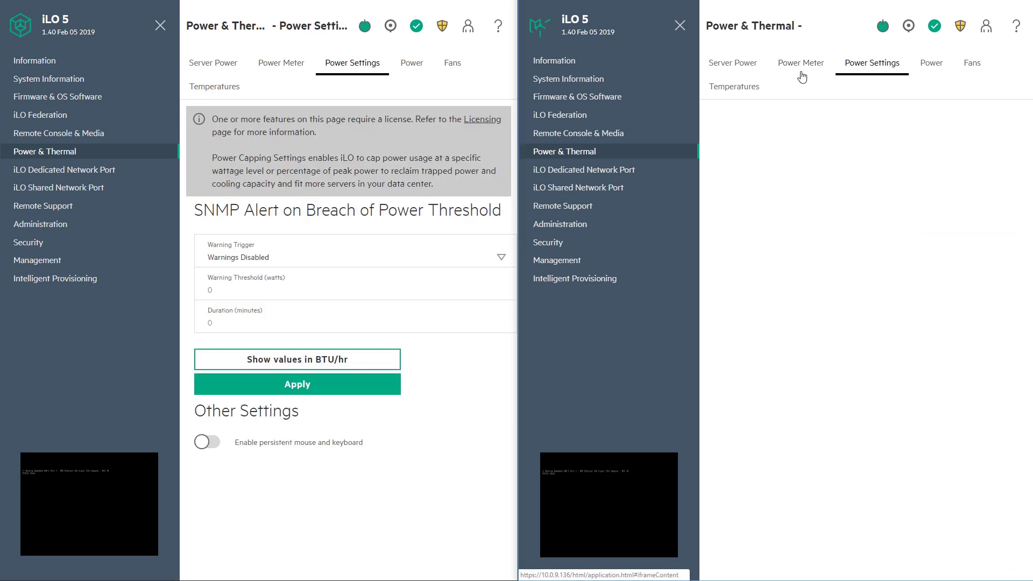
left_click_drag(213, 119, 431, 199)
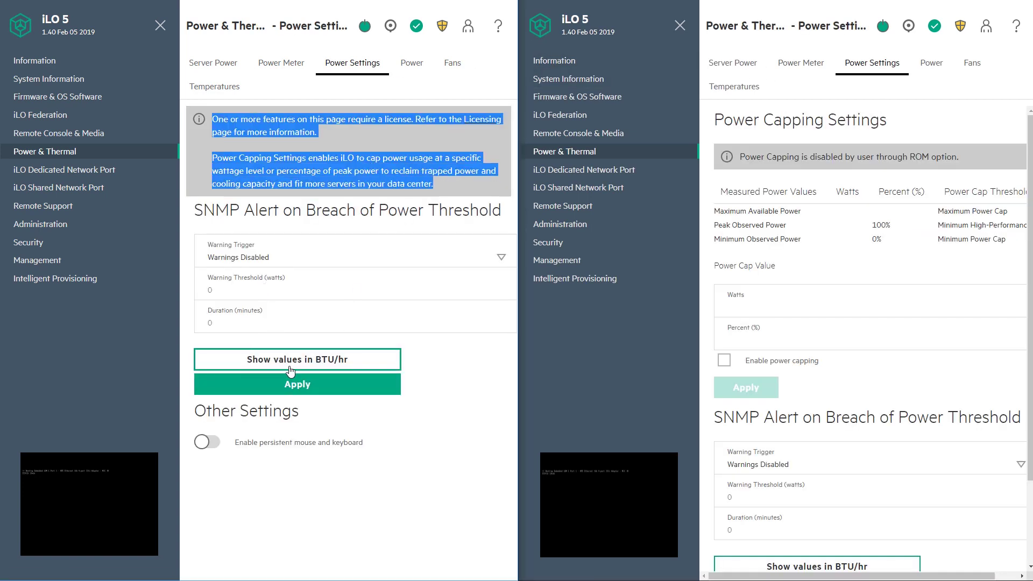
left_click(412, 63)
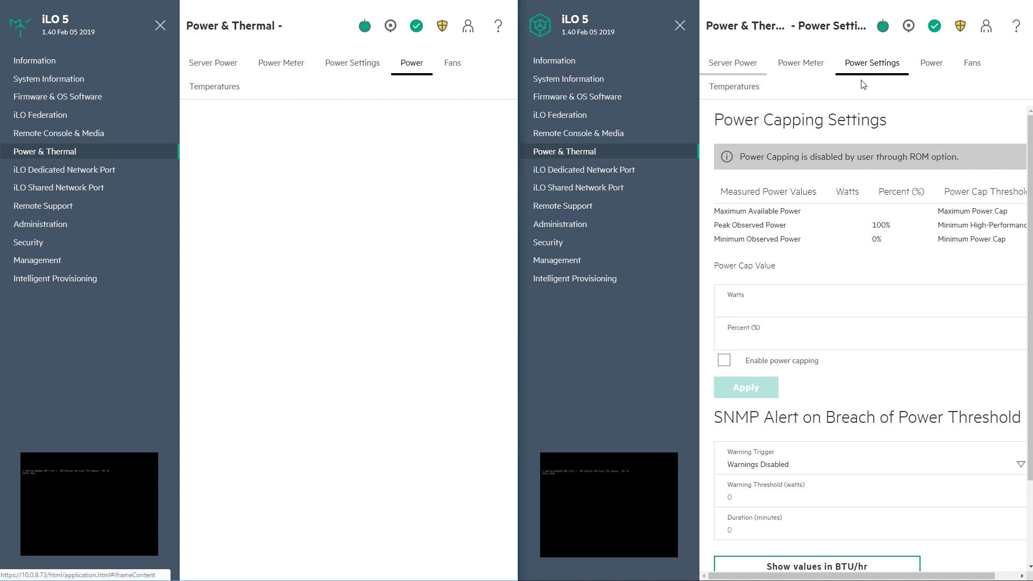
left_click(924, 70)
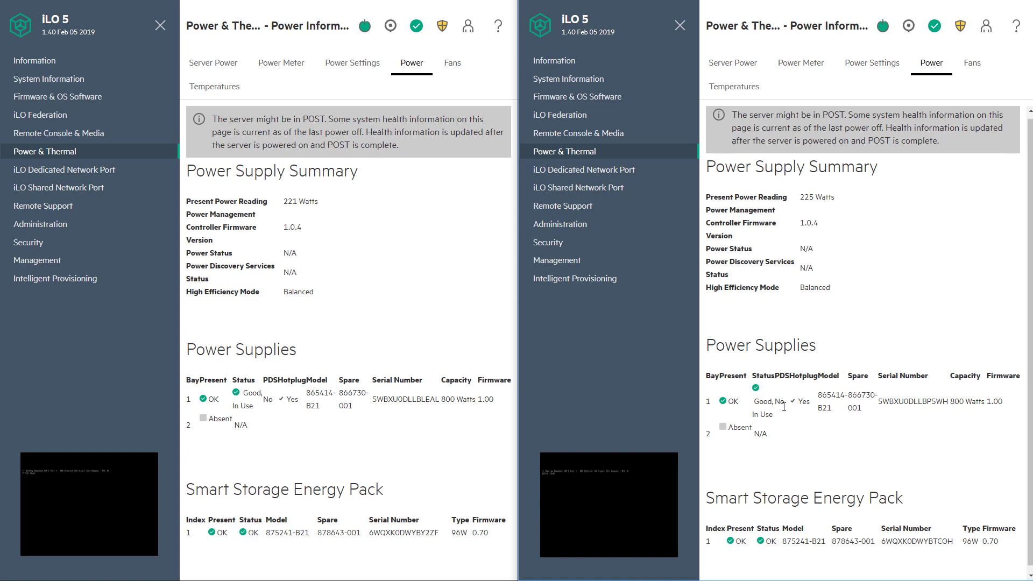
scroll(785, 407, "down", 1)
scroll(806, 328, "up", 1)
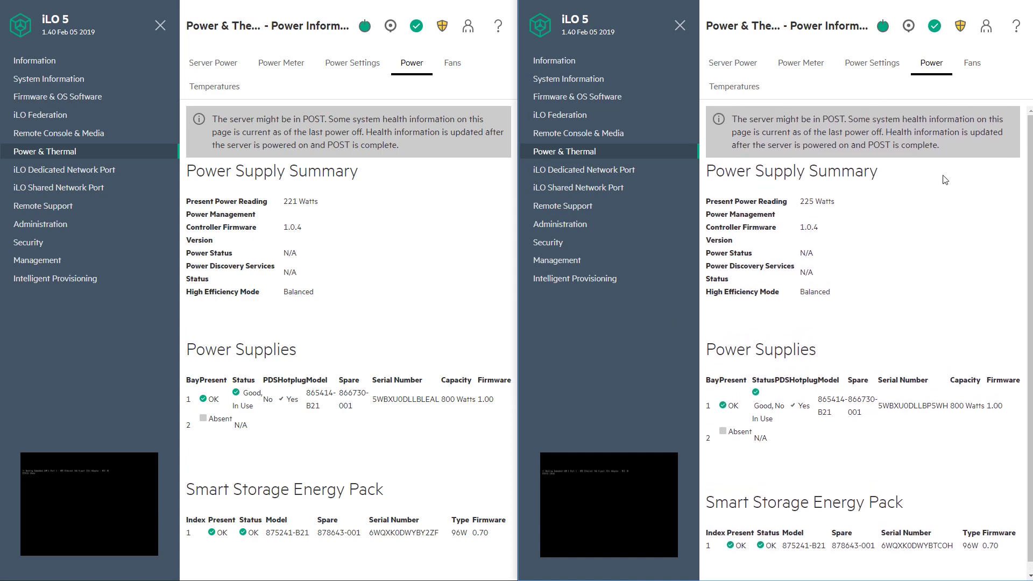
Compare the Fans list and Temperatures graph on both servers.
left_click(974, 66)
left_click(455, 67)
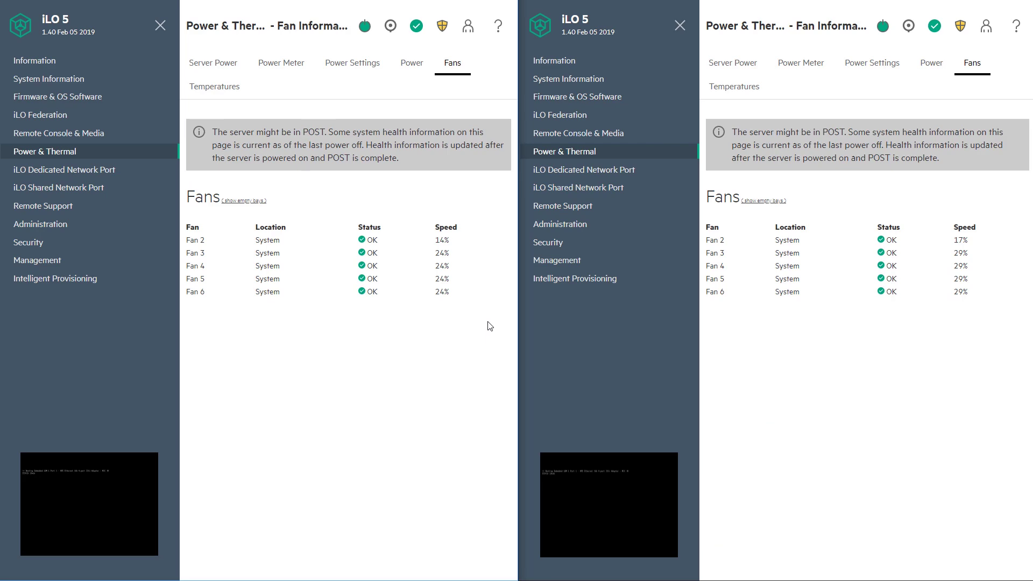
left_click(732, 94)
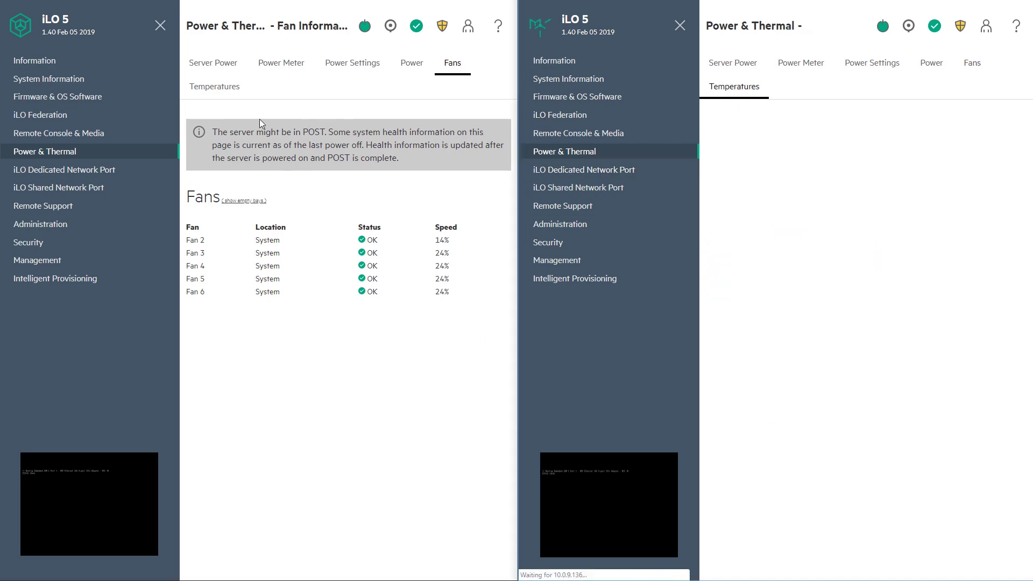
left_click(213, 95)
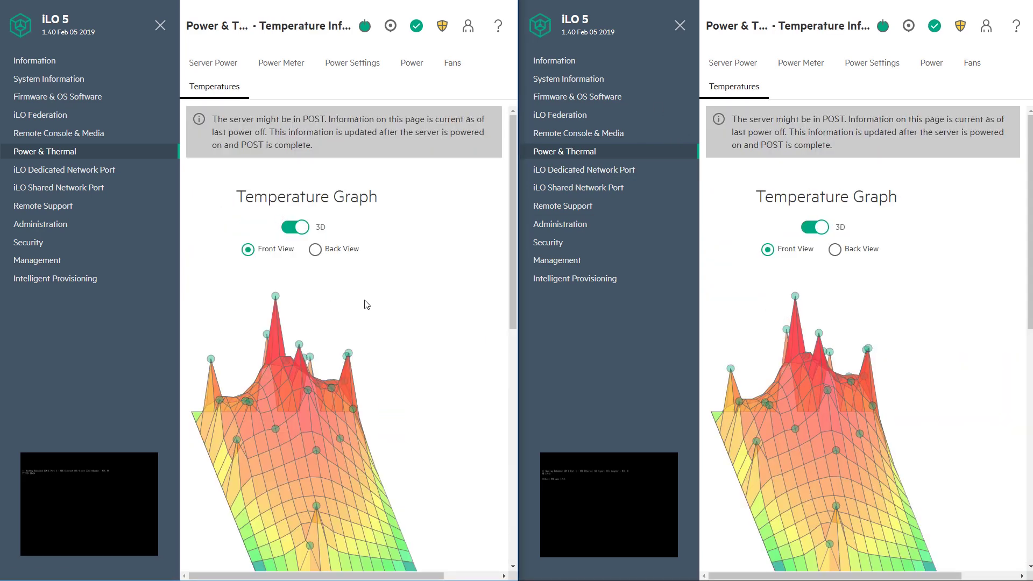
scroll(366, 305, "down", 5)
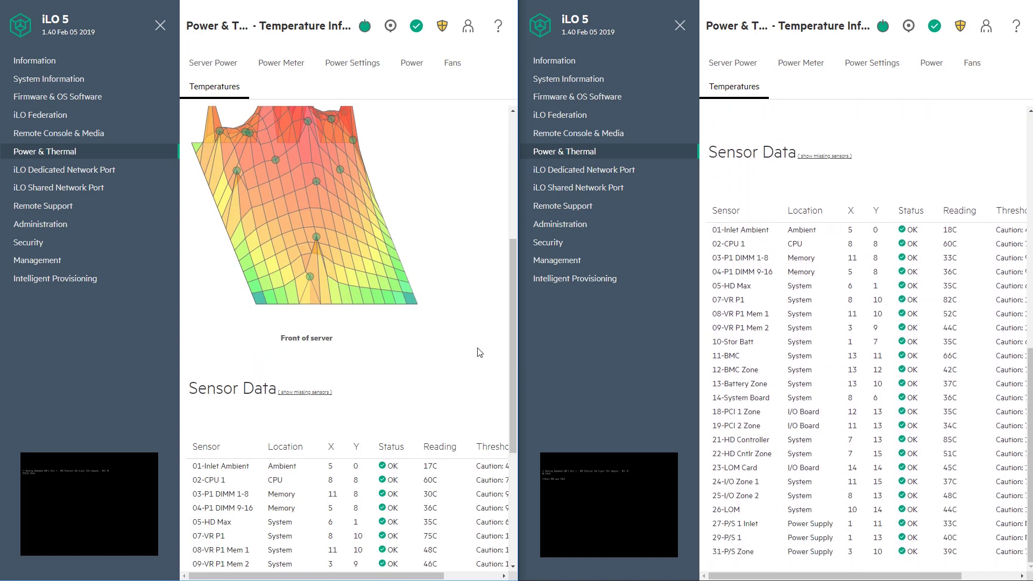
scroll(479, 353, "down", 4)
scroll(478, 353, "up", 9)
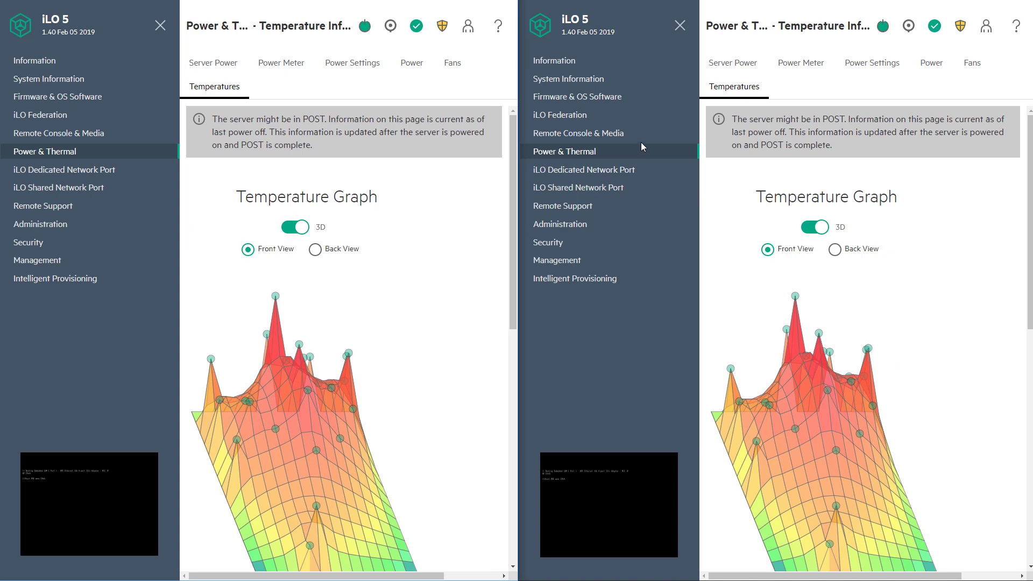
Show the iLO Dedicated Network Port General settings on both servers.
left_click(638, 169)
left_click(787, 65)
left_click(246, 66)
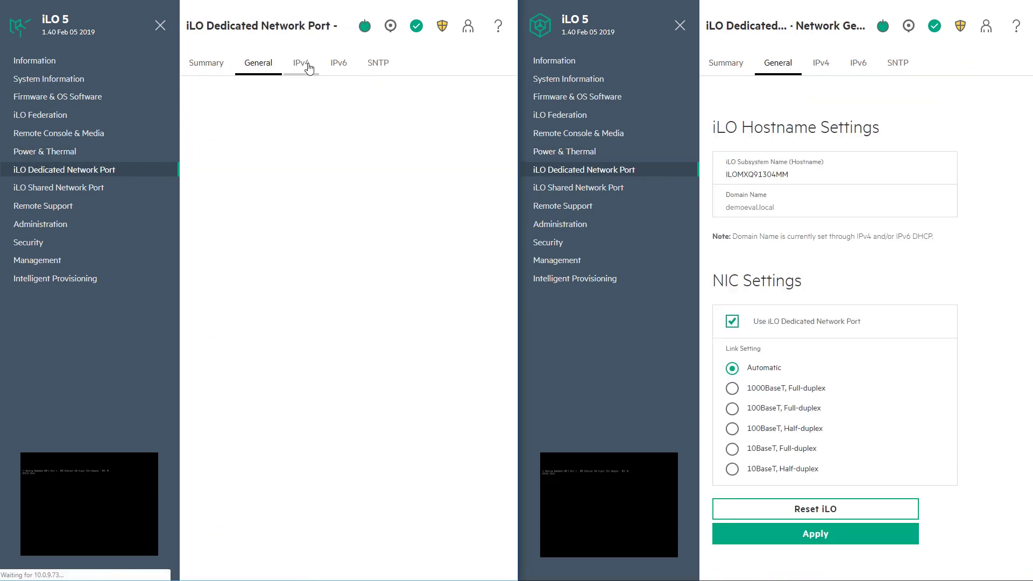
left_click(37, 153)
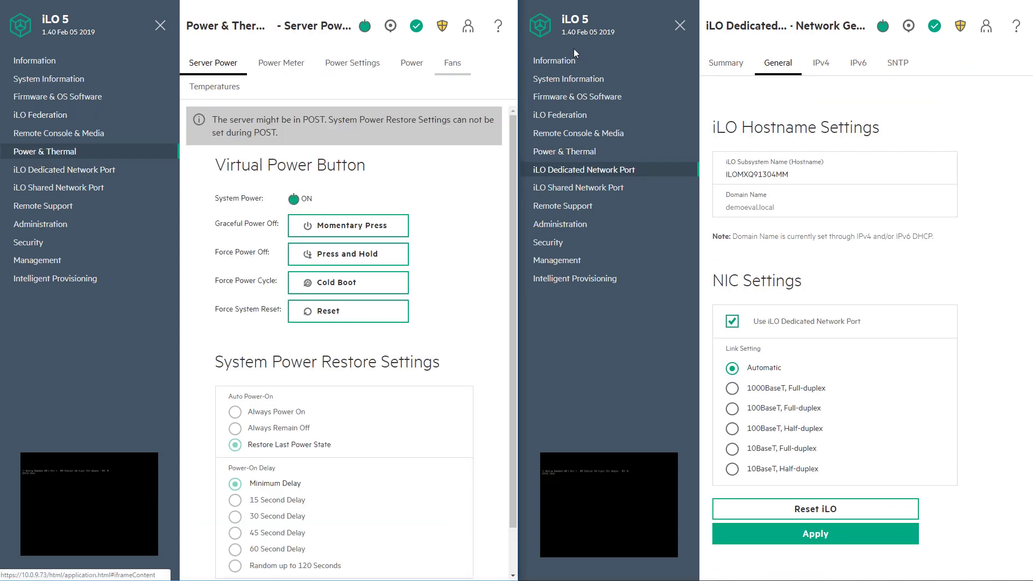
Switch both iLOs to Security and show the Service Port and Secure Shell Key pages.
left_click(592, 153)
left_click(586, 243)
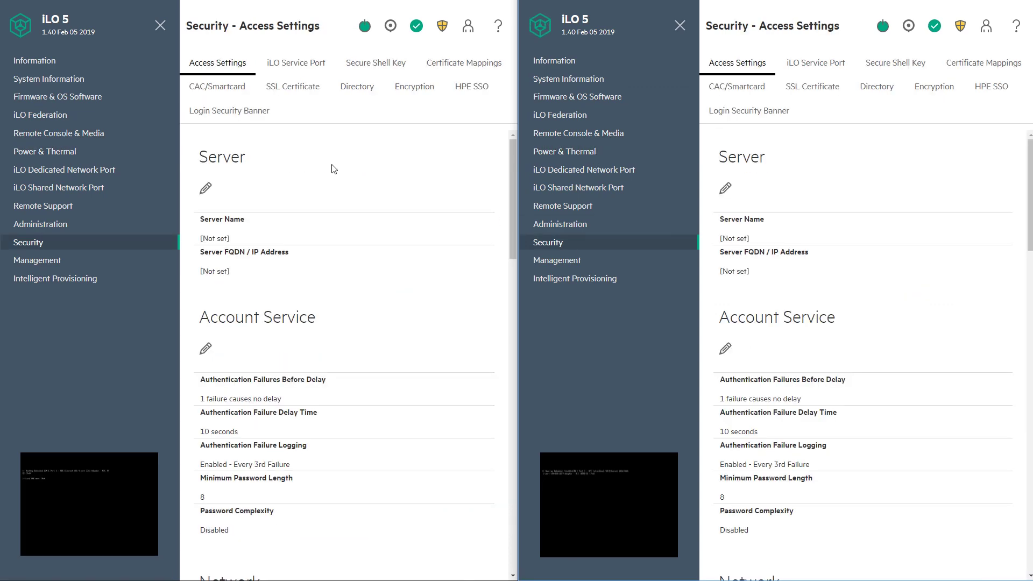
left_click(296, 63)
left_click(816, 63)
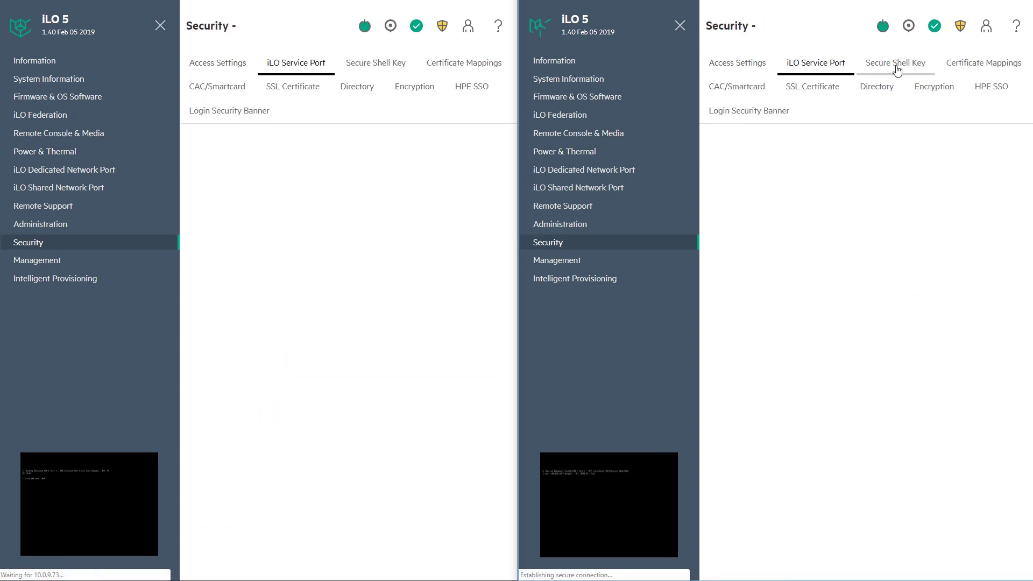
left_click(896, 65)
left_click(374, 65)
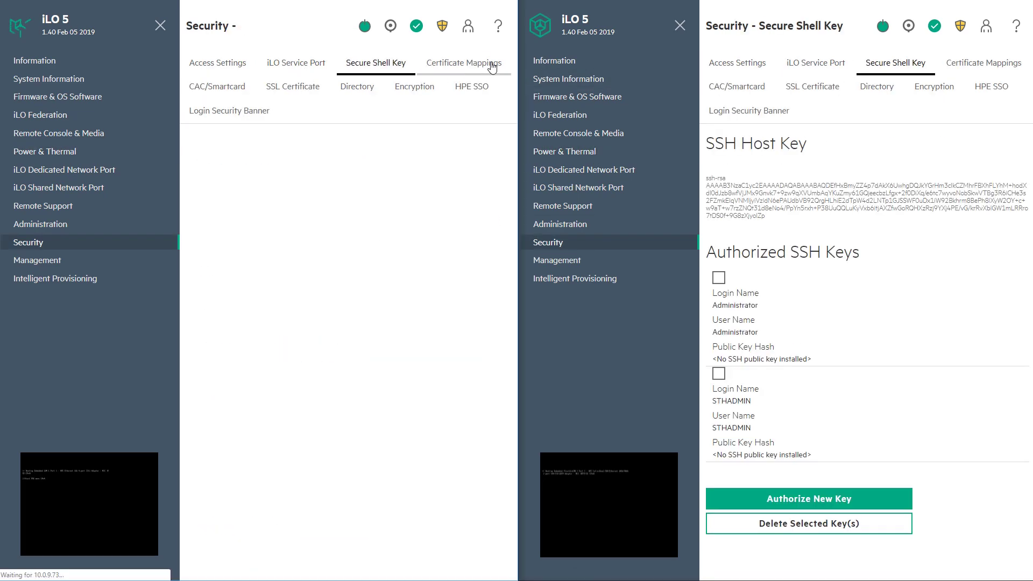
Compare Certificate Mappings and CAC/Smartcard pages, highlighting the smartcard authentication license notice.
left_click(464, 62)
left_click(984, 63)
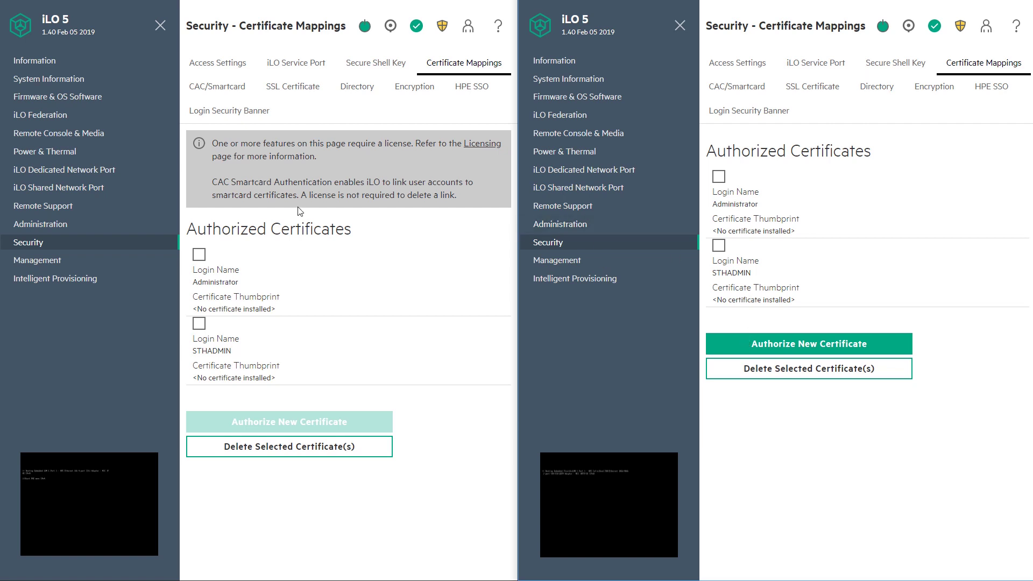
left_click_drag(332, 183, 232, 183)
left_click(323, 169)
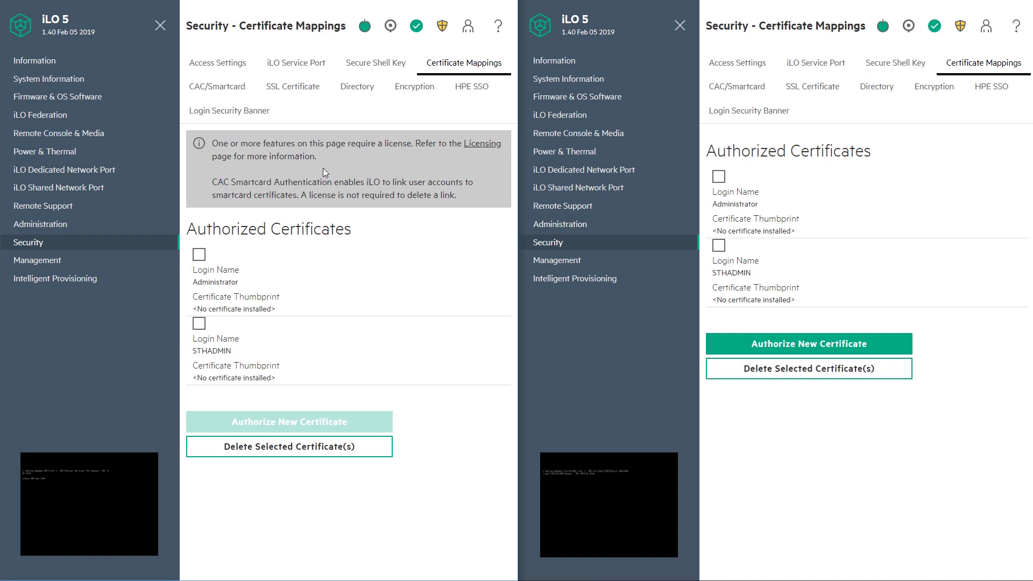
left_click(226, 87)
left_click(745, 95)
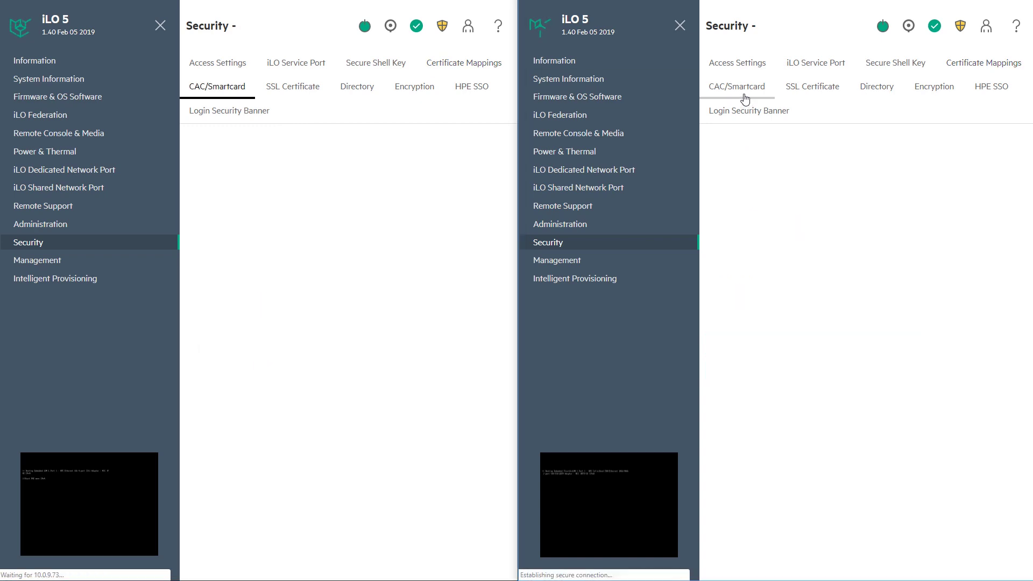
Compare SSL Certificate and Directory settings, highlighting the unlicensed-user NOTE paragraph.
left_click(795, 86)
left_click(293, 86)
left_click(356, 86)
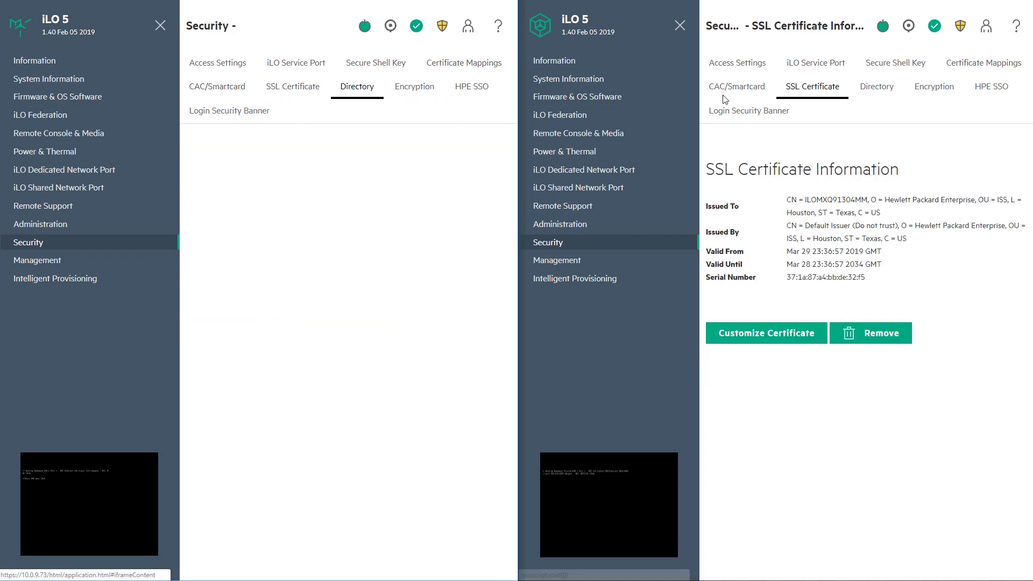
left_click(877, 87)
scroll(724, 376, "down", 6)
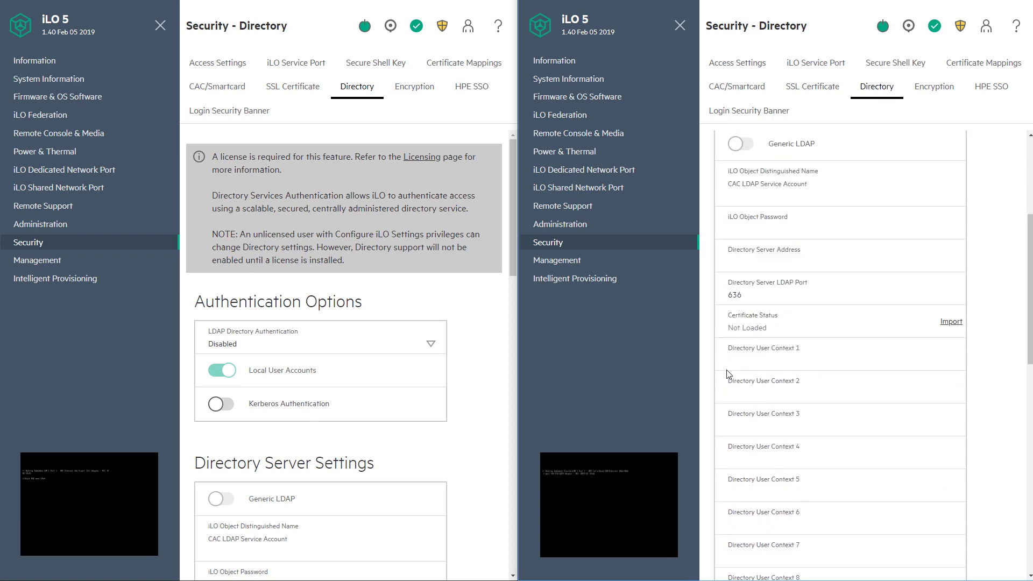
scroll(331, 407, "down", 10)
scroll(331, 403, "up", 10)
scroll(330, 402, "down", 15)
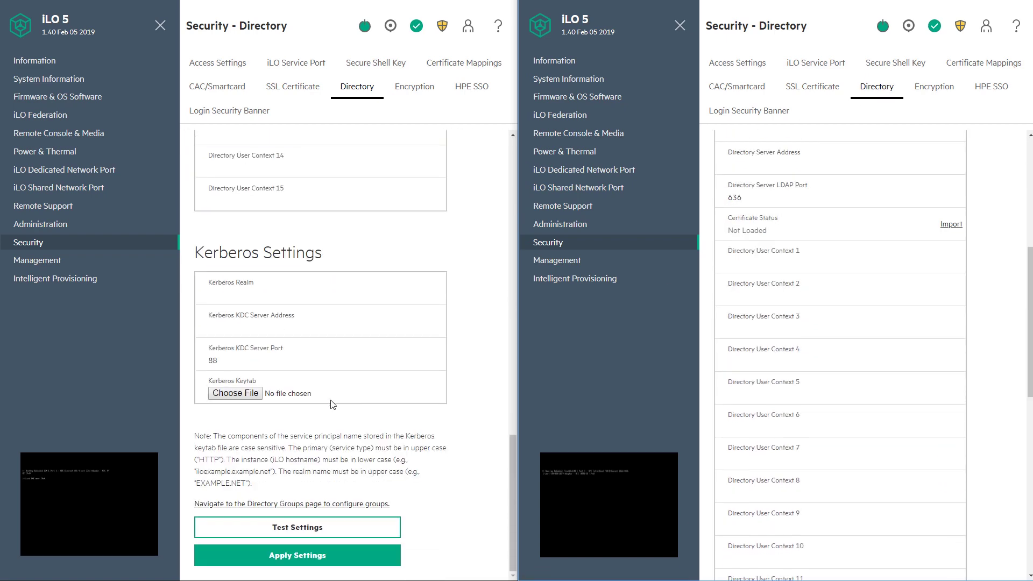
scroll(824, 355, "down", 10)
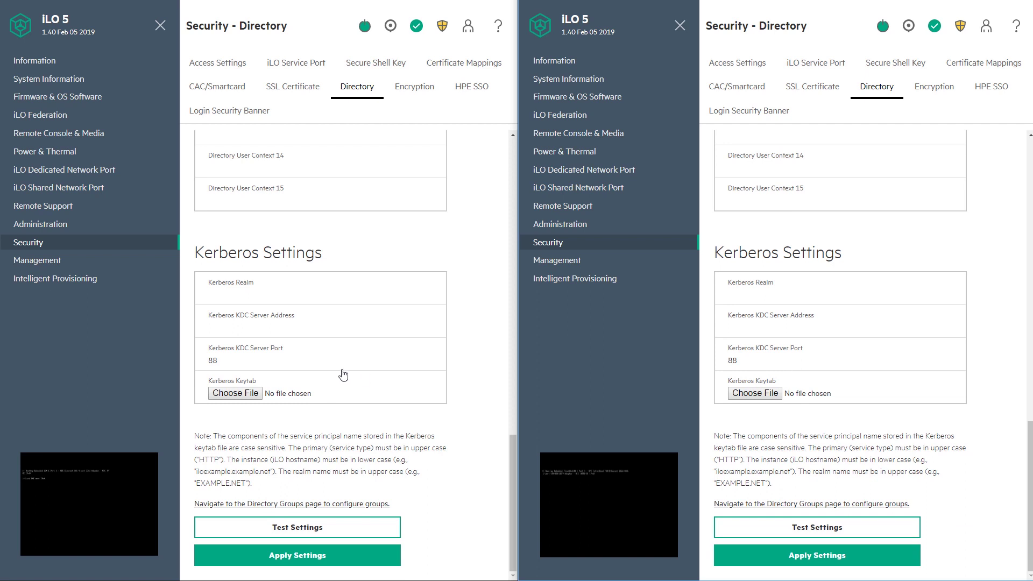
scroll(343, 375, "up", 15)
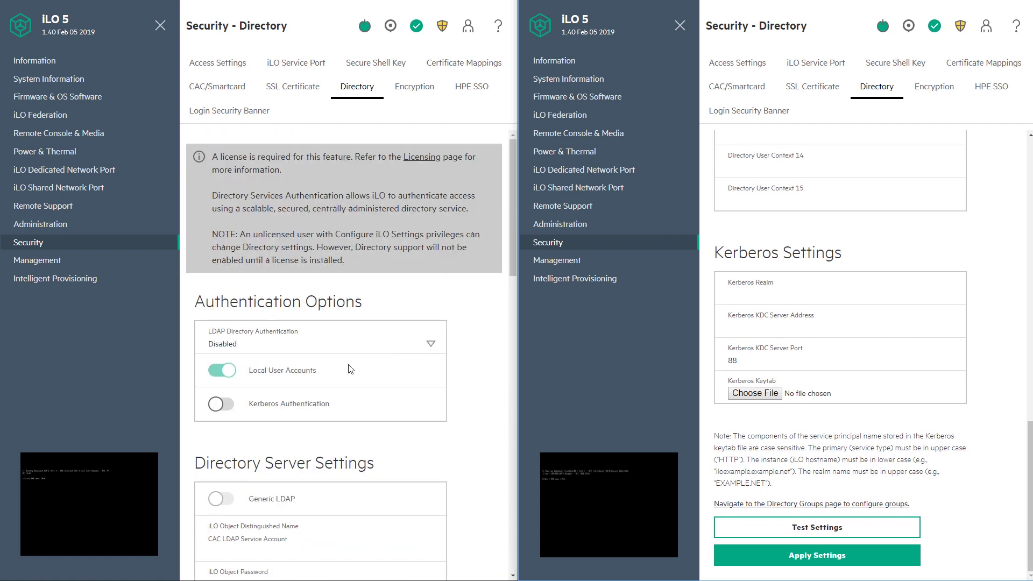
scroll(840, 372, "up", 15)
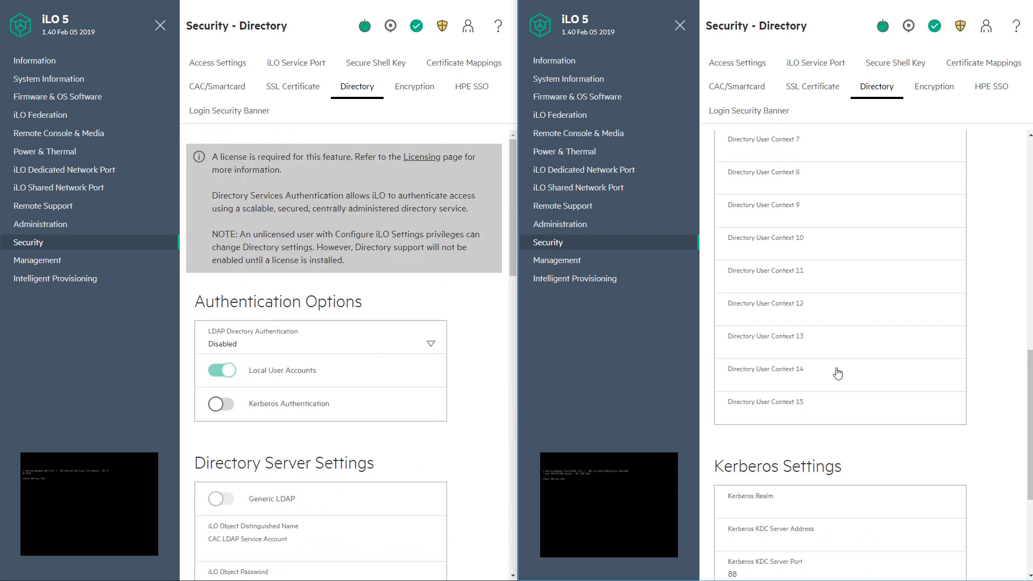
triple_click(404, 234)
Compare the Encryption, HPE SSO and Login Security Banner pages on both iLOs.
left_click(934, 86)
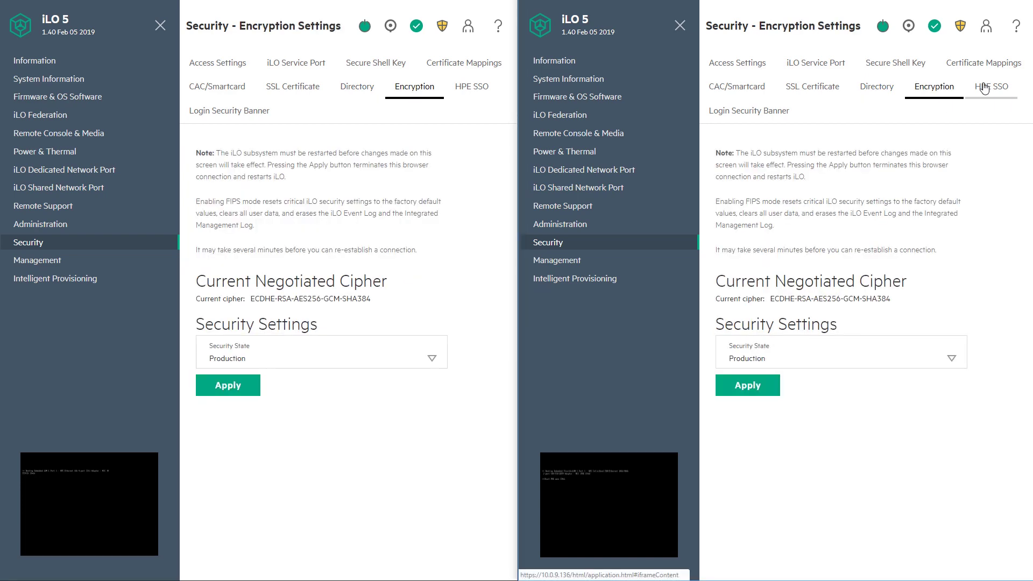
left_click(985, 88)
left_click(474, 91)
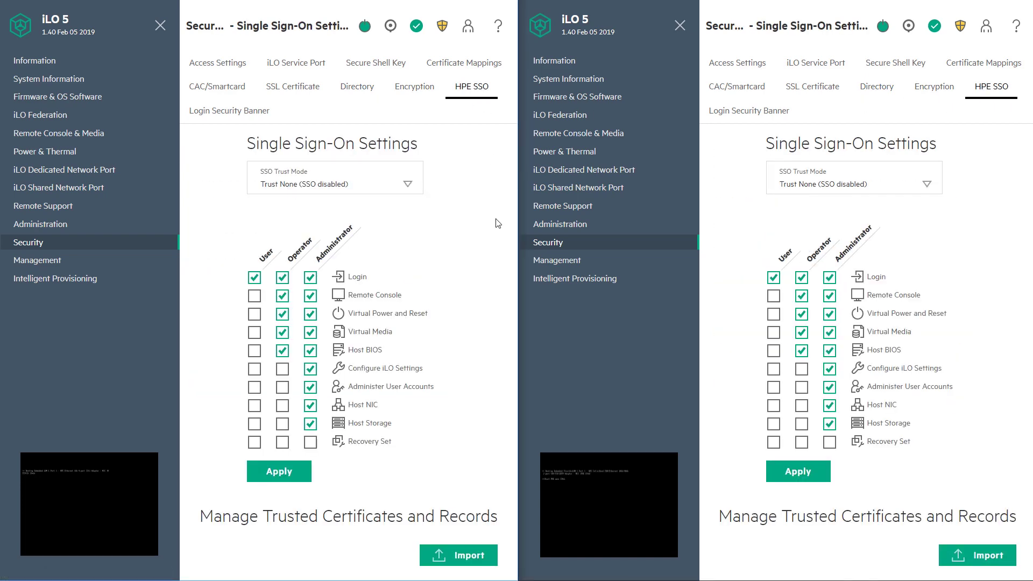
left_click(229, 110)
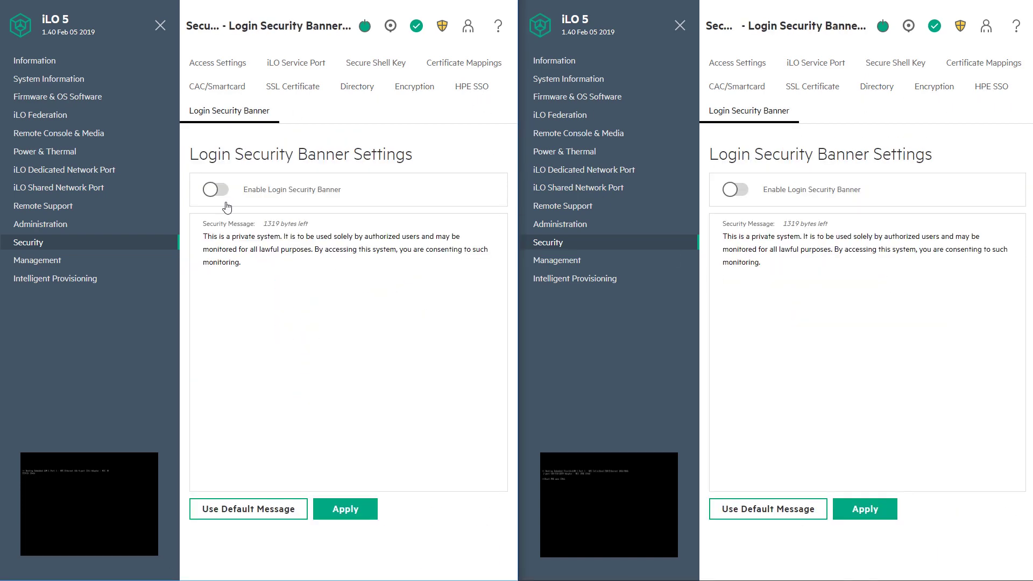
Switch both iLOs to Administration and show the Key Manager page on each.
left_click(44, 224)
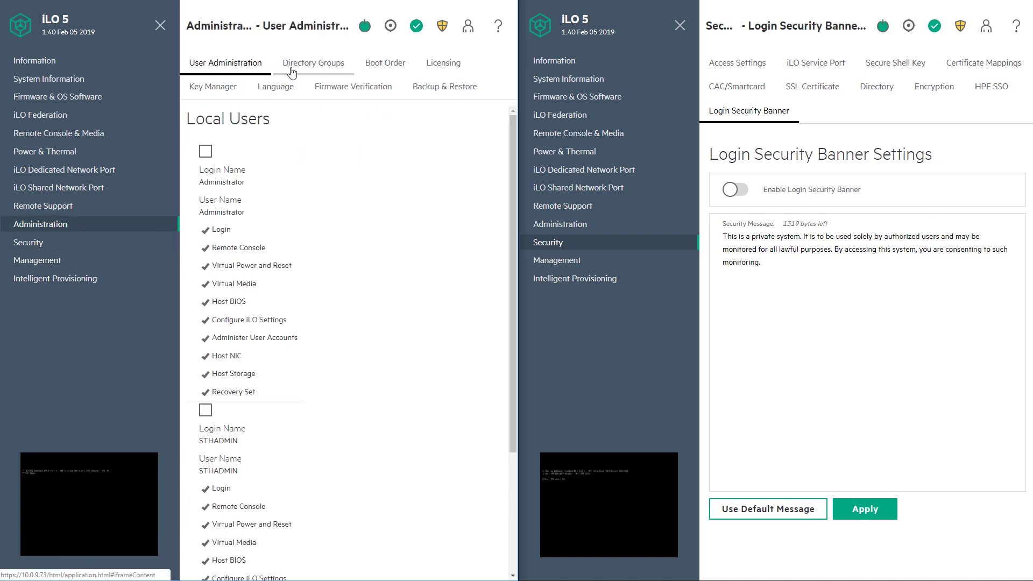
left_click(292, 69)
left_click(383, 63)
left_click(275, 87)
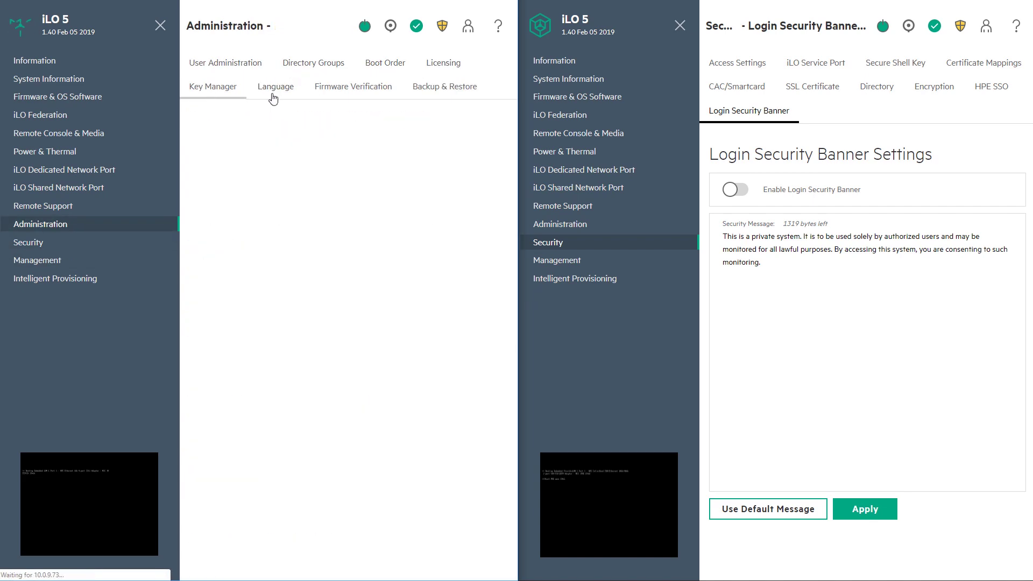
left_click(560, 224)
left_click(736, 92)
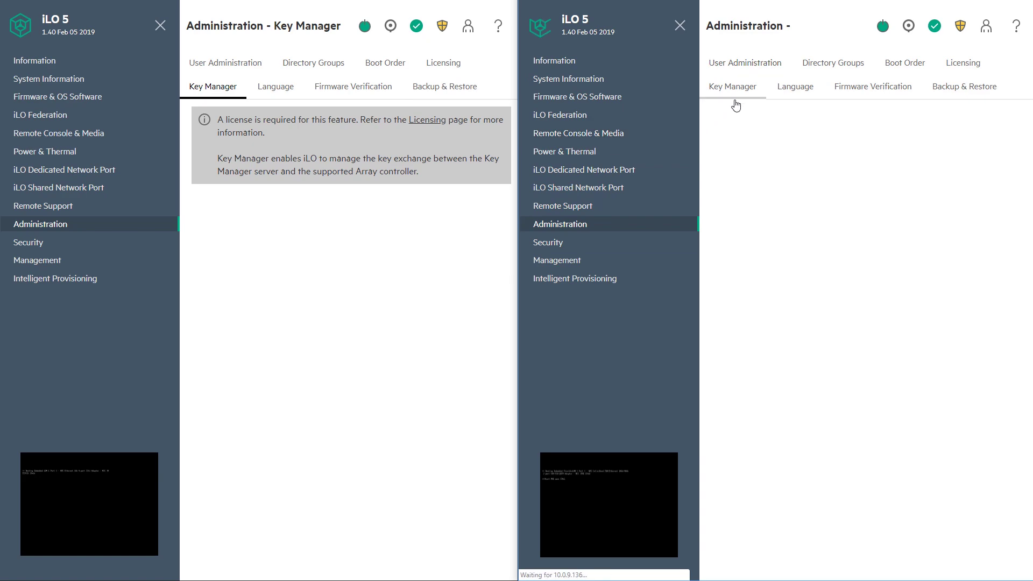
scroll(780, 258, "down", 10)
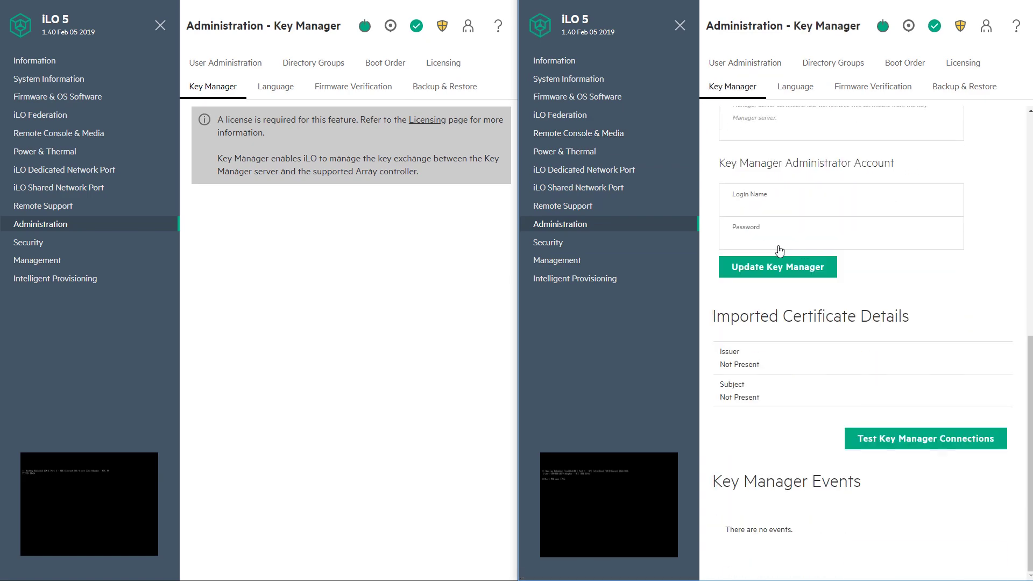
scroll(780, 250, "up", 10)
Compare Language, Firmware Verification and Backup & Restore, highlighting the Firmware Verification license notice.
left_click(264, 86)
left_click(787, 90)
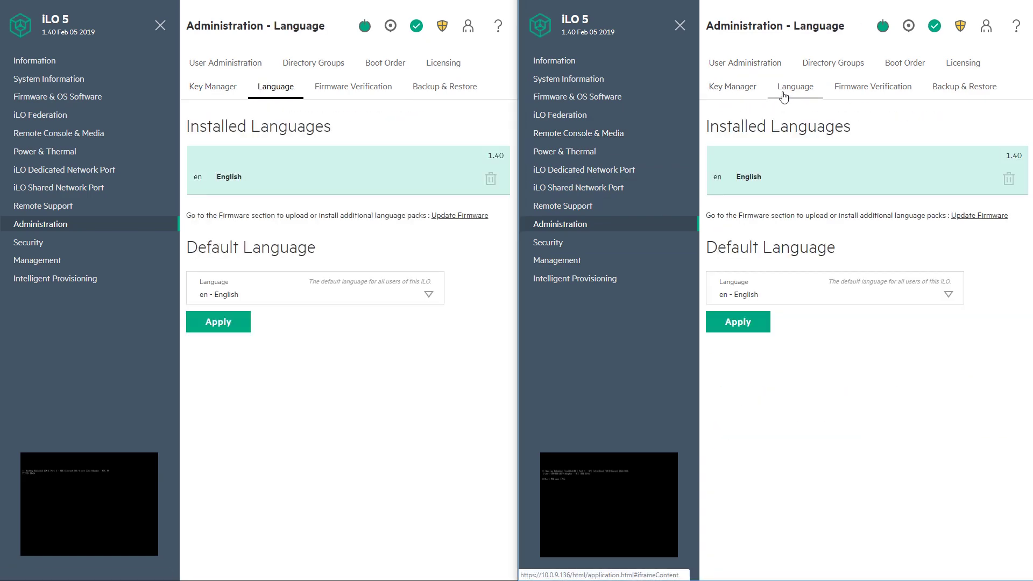
left_click(840, 88)
left_click(371, 85)
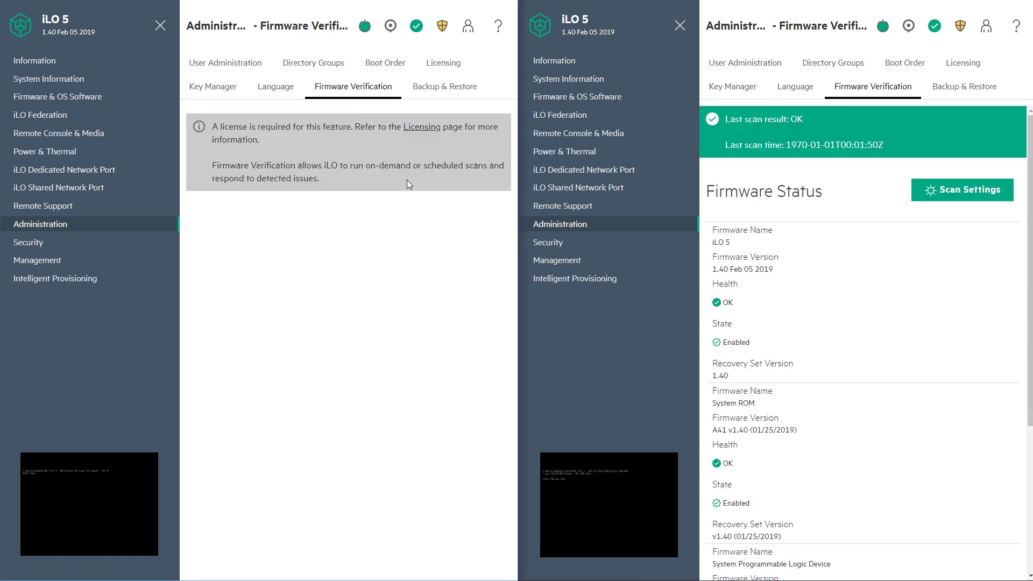
left_click_drag(407, 180, 257, 154)
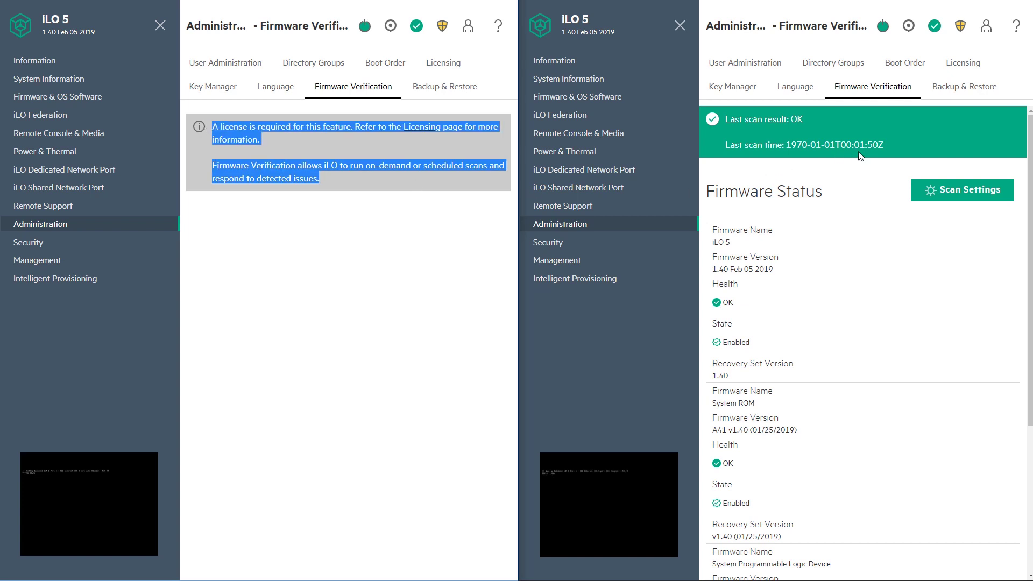
left_click(945, 96)
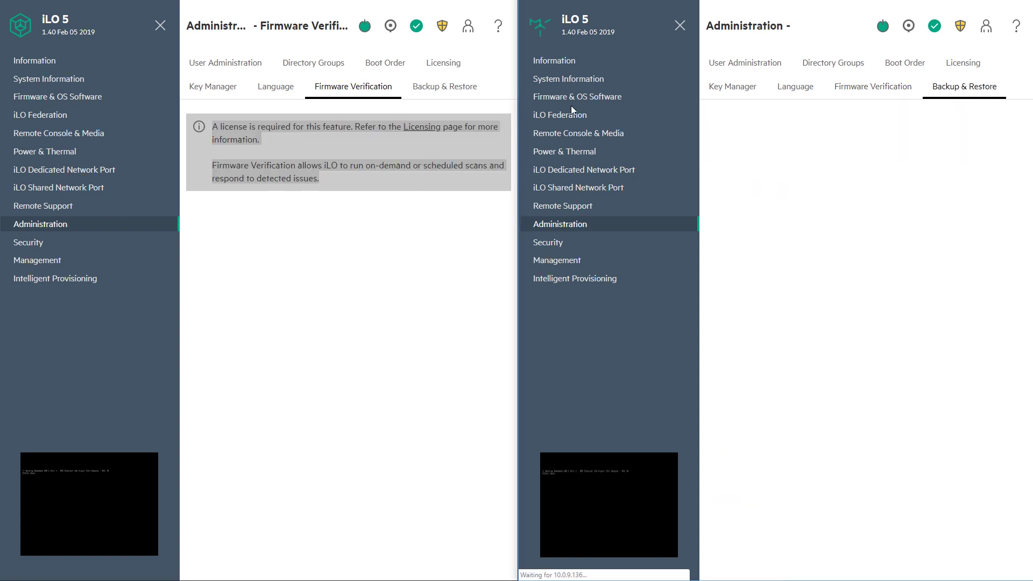
left_click(462, 96)
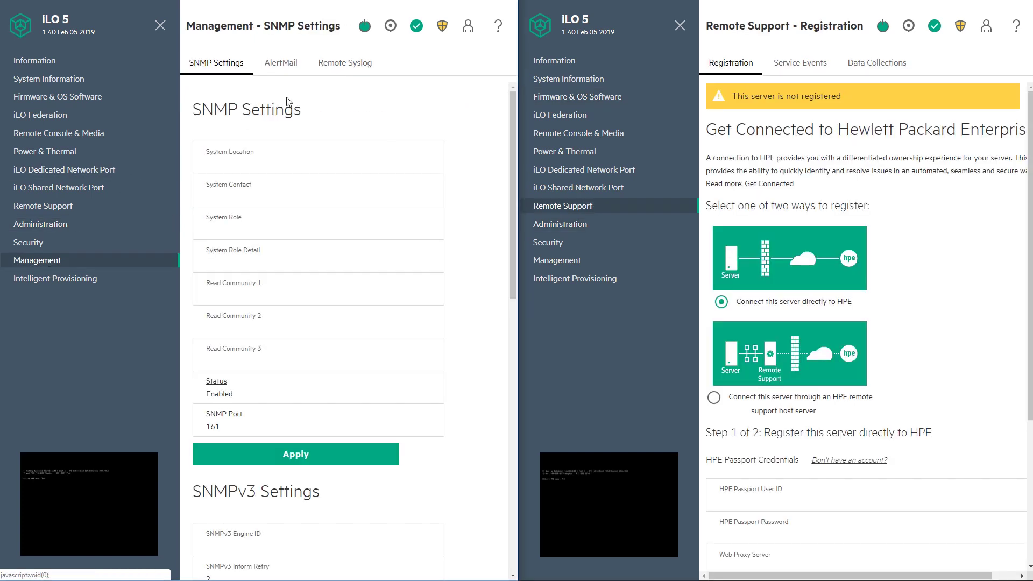
Compare AlertMail and Remote Syslog: license notices on Standard, port 514 settings on Advanced.
left_click(282, 65)
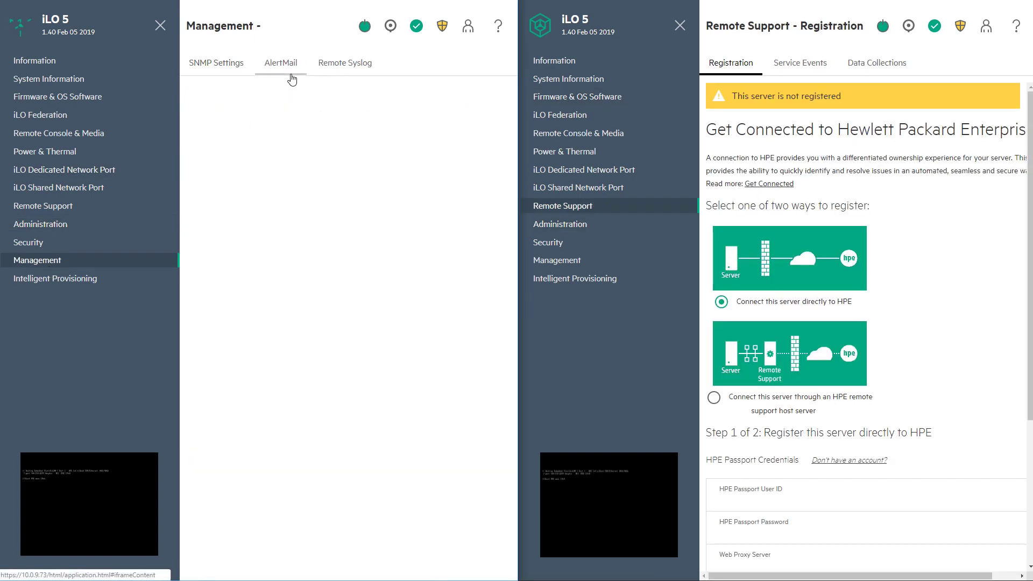
left_click(586, 264)
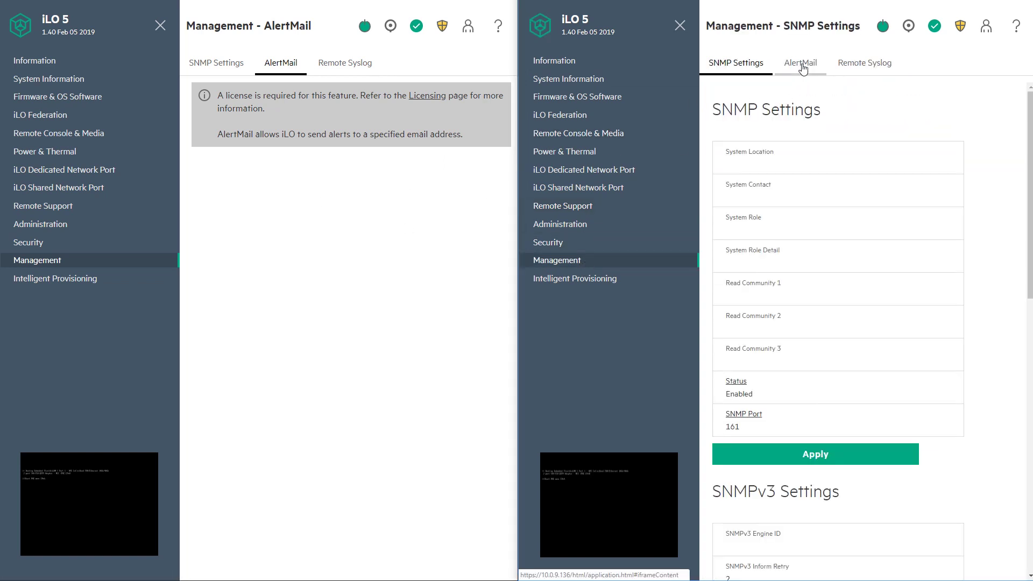
left_click(802, 66)
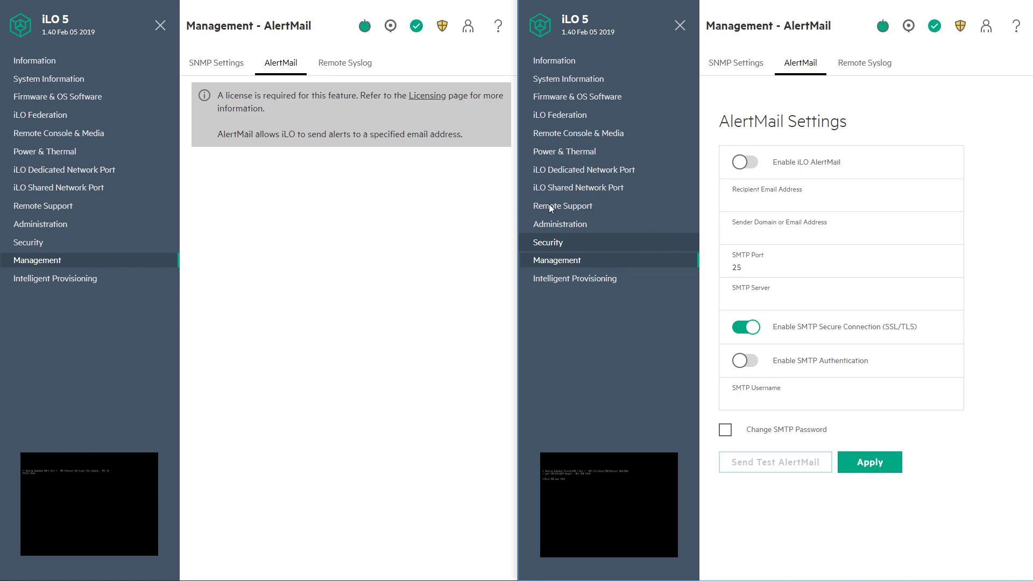
left_click(355, 63)
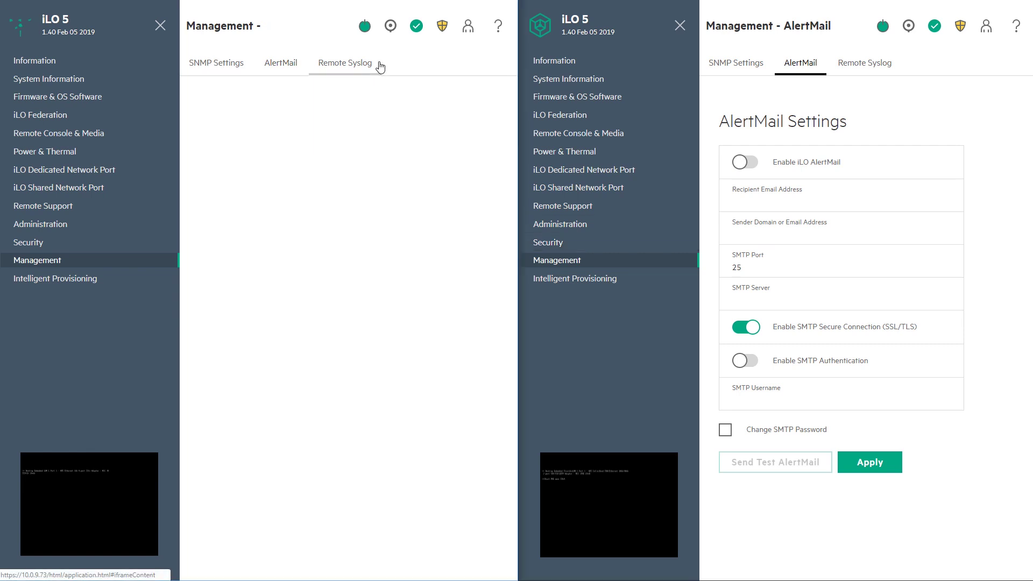
left_click(860, 63)
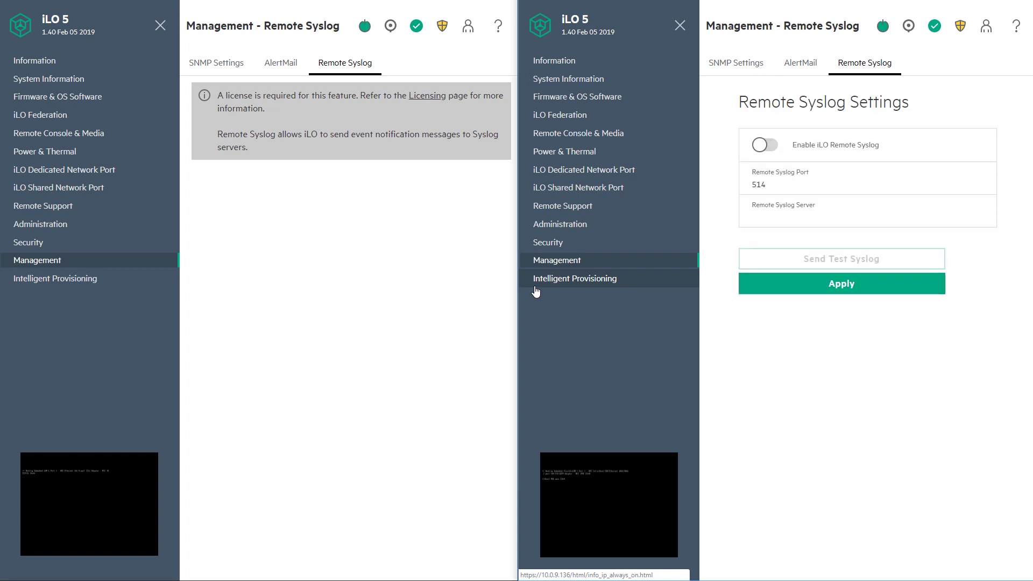
Open the Intelligent Provisioning page, which shows version 3.30.213 with its Always On option.
left_click(603, 284)
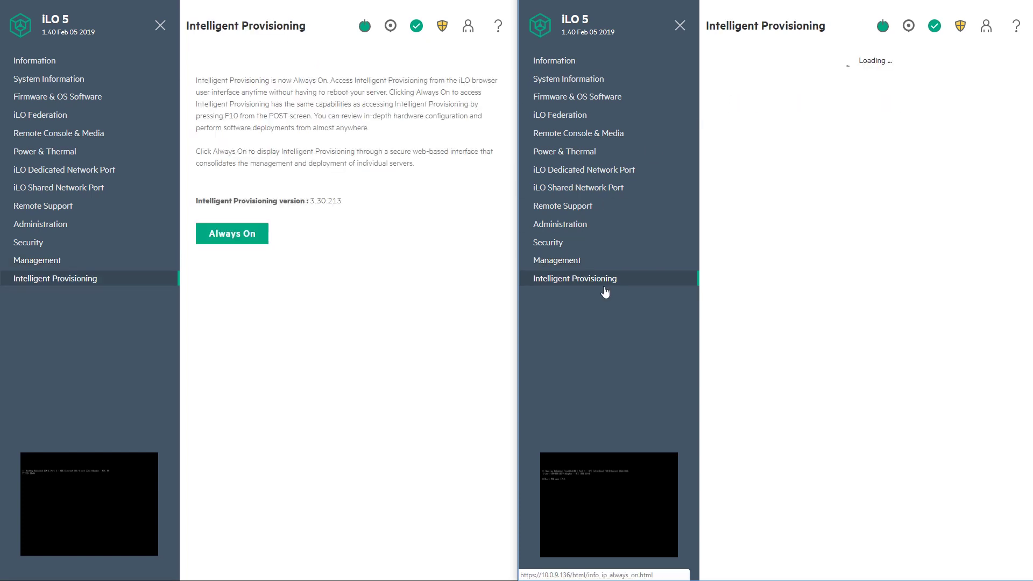